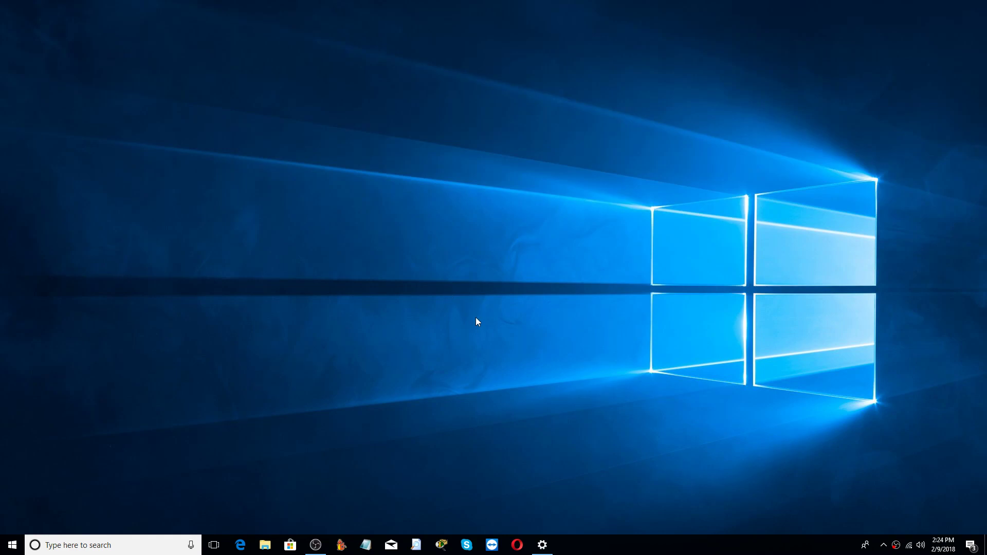
# Check the connected Wi-Fi network, then open Command Prompt via Run with cmd
pyautogui.click(909, 545)
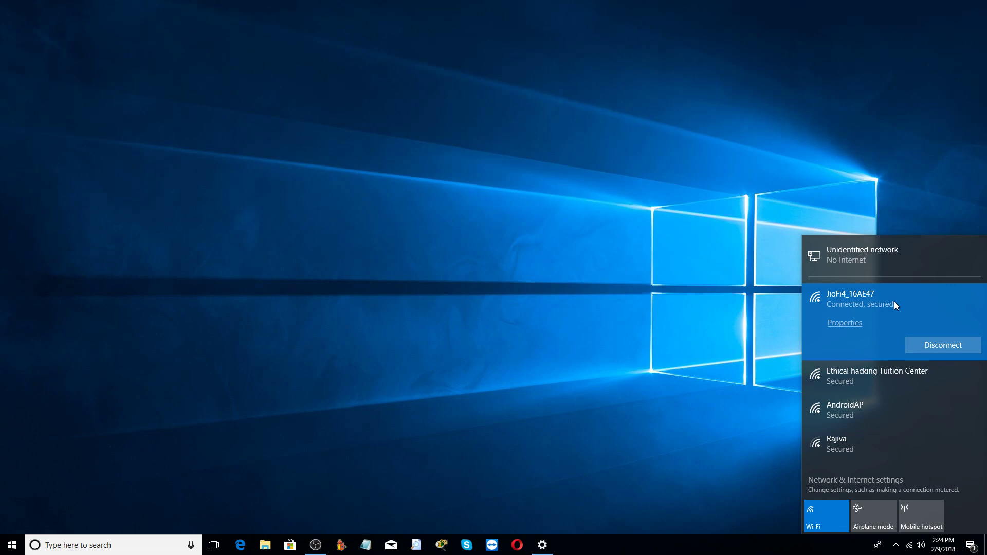
pyautogui.click(558, 348)
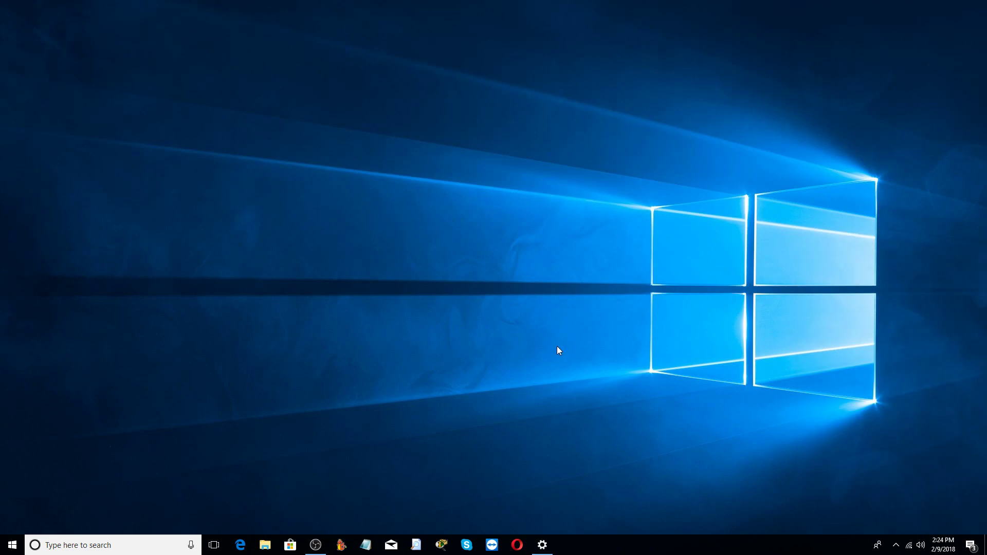
pyautogui.press('super+r')
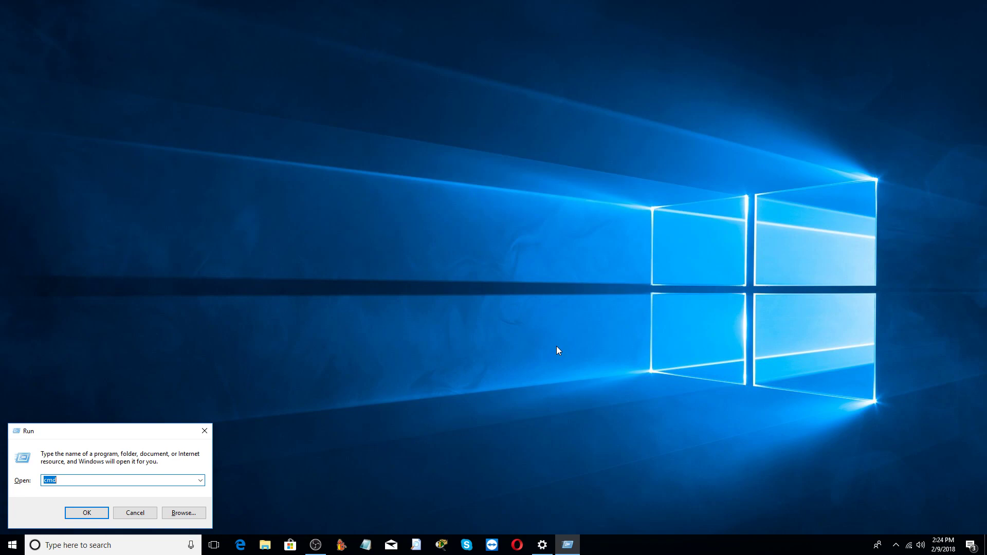
pyautogui.write('cmd')
pyautogui.press('Return')
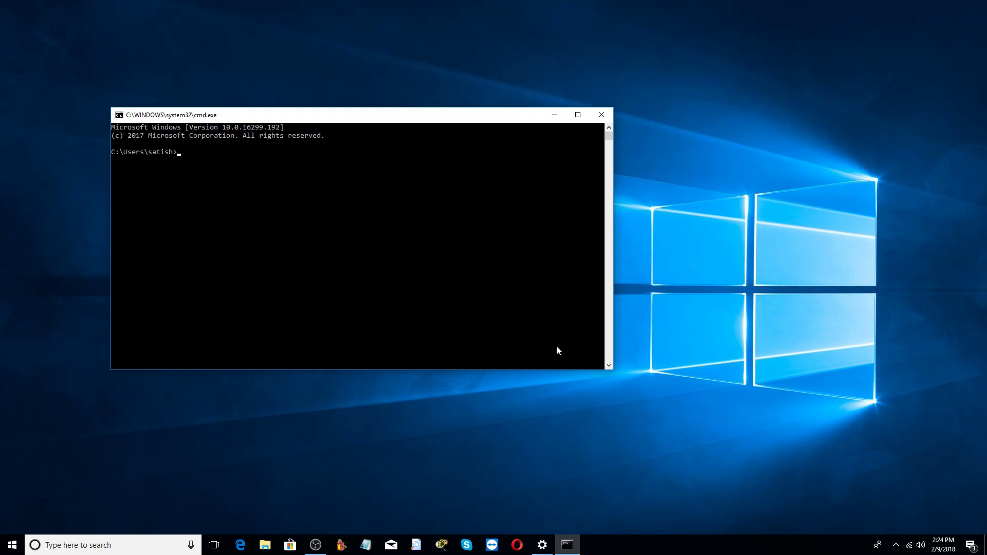
# Run ipconfig and select the Wi-Fi default gateway address 192.168.225.1
pyautogui.write('ipconfig')
pyautogui.press('Return')
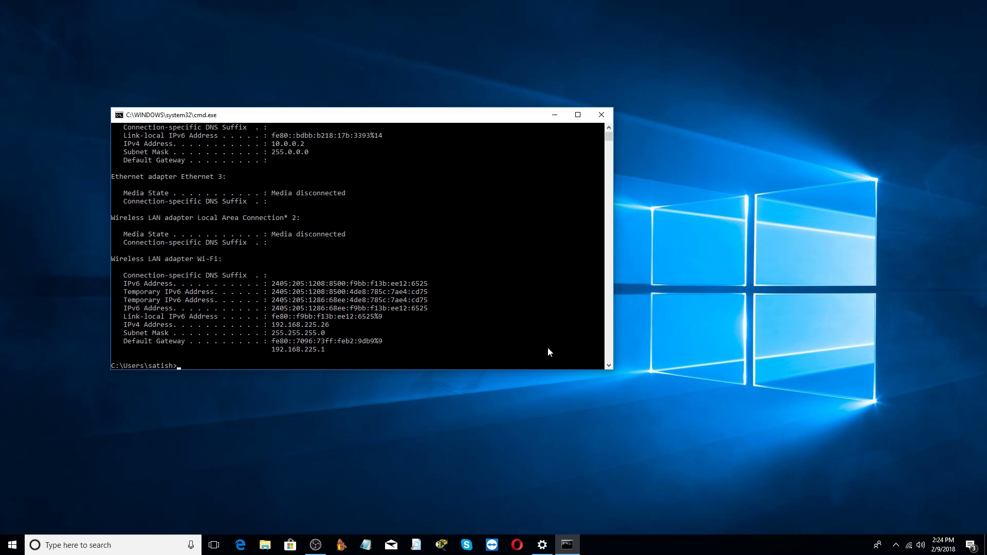
pyautogui.moveTo(119, 317); pyautogui.dragTo(335, 351)
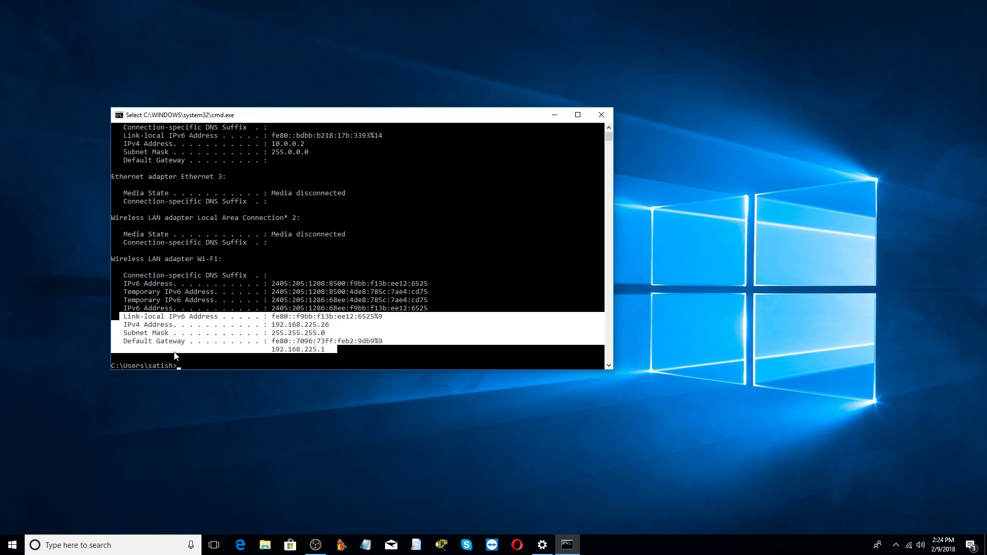
pyautogui.click(270, 350)
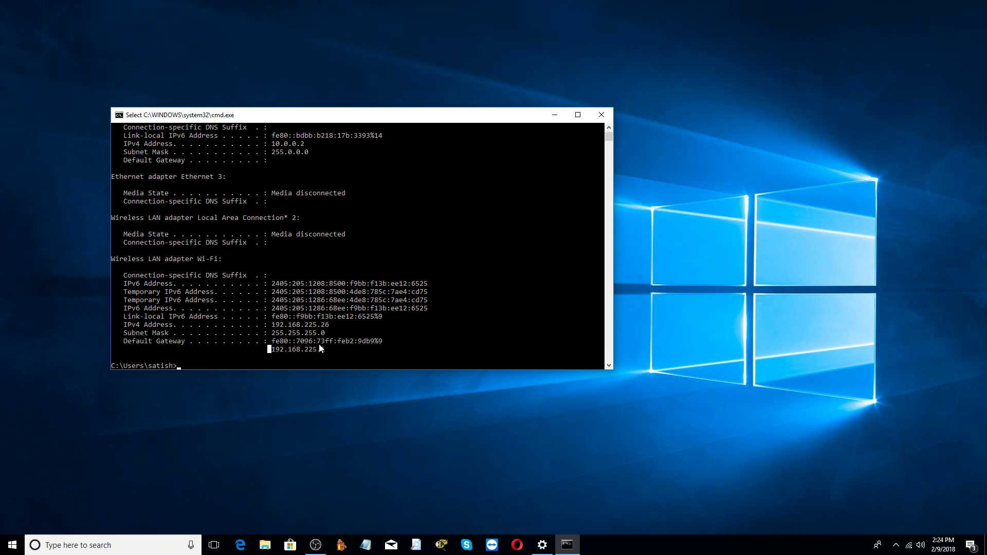
pyautogui.moveTo(324, 348); pyautogui.dragTo(267, 354)
pyautogui.moveTo(268, 356); pyautogui.dragTo(269, 357)
pyautogui.press('super')
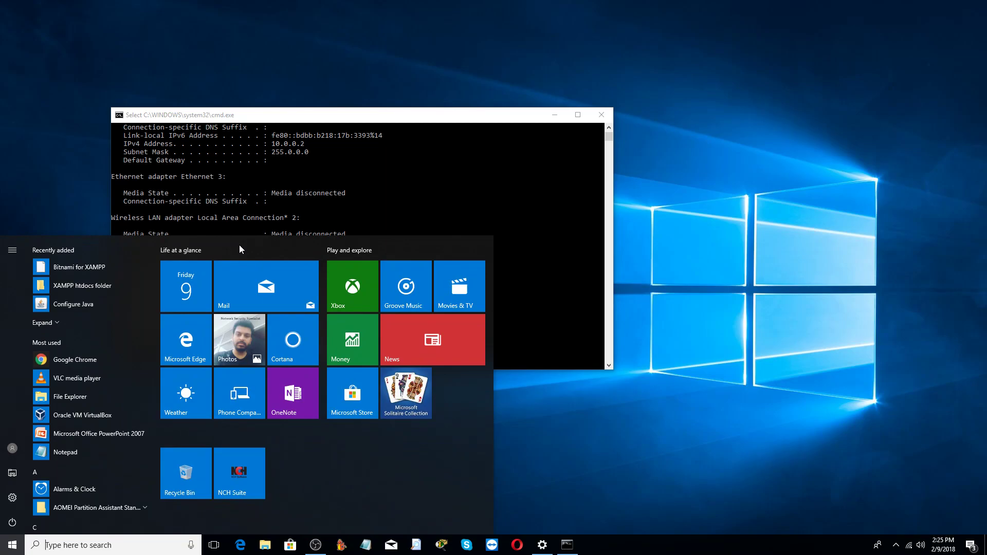
# Launch Chrome and load the router admin page at 192.168.225.1
pyautogui.write('chr')
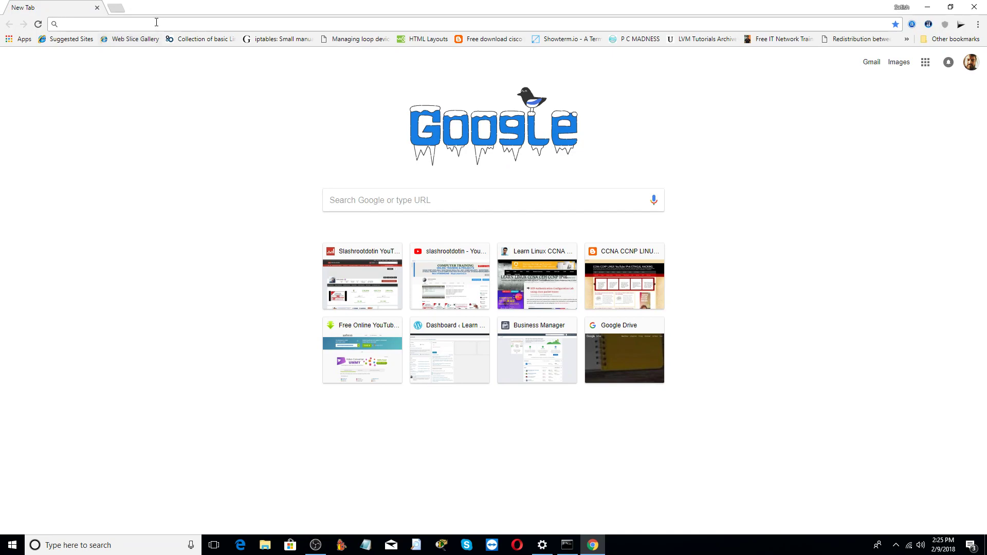
pyautogui.write('192.168.2')
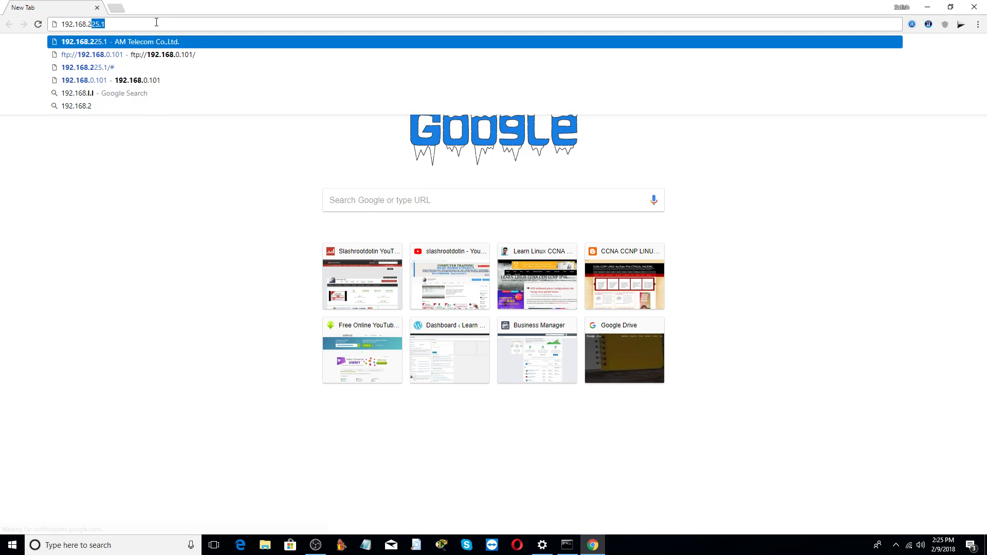
pyautogui.write('25.1')
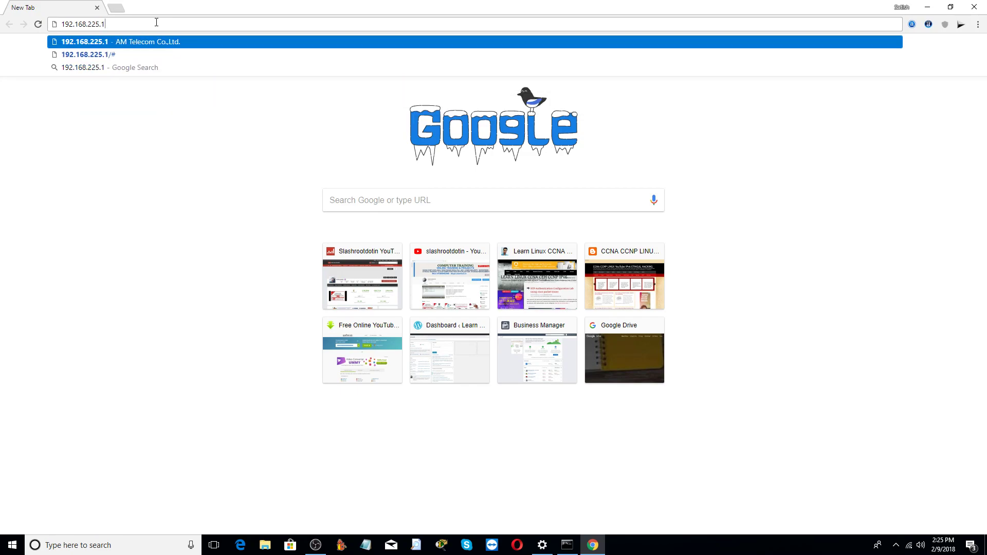
pyautogui.click(567, 545)
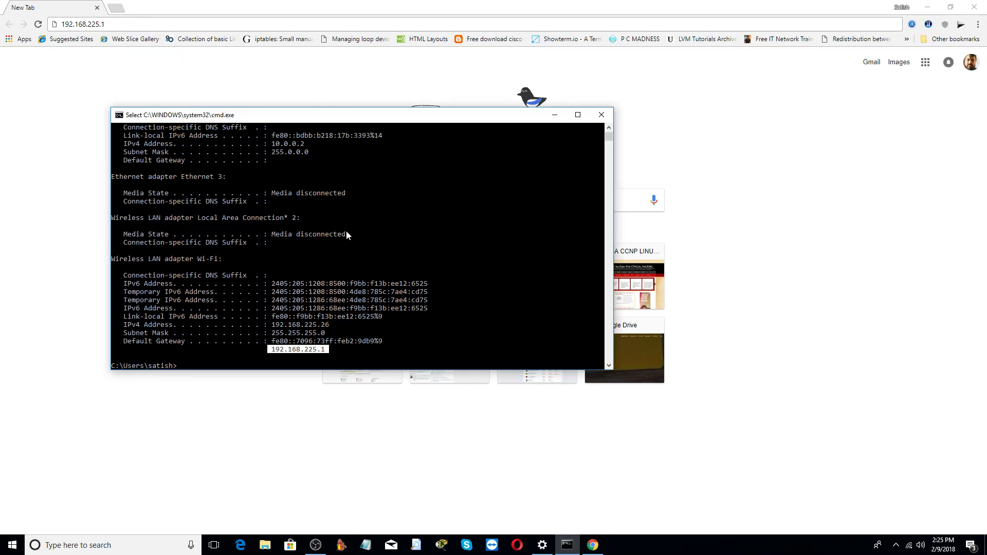
pyautogui.click(180, 22)
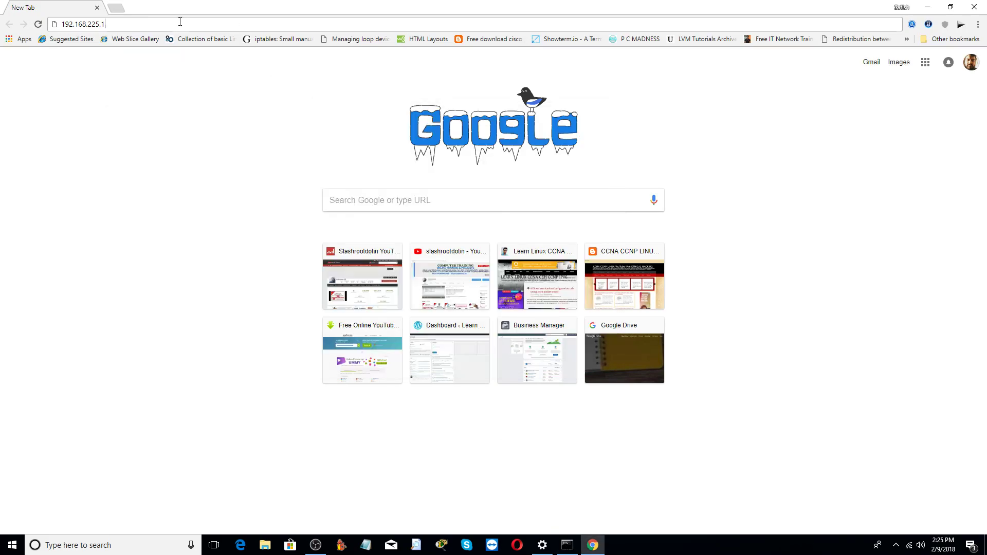
pyautogui.press('Return')
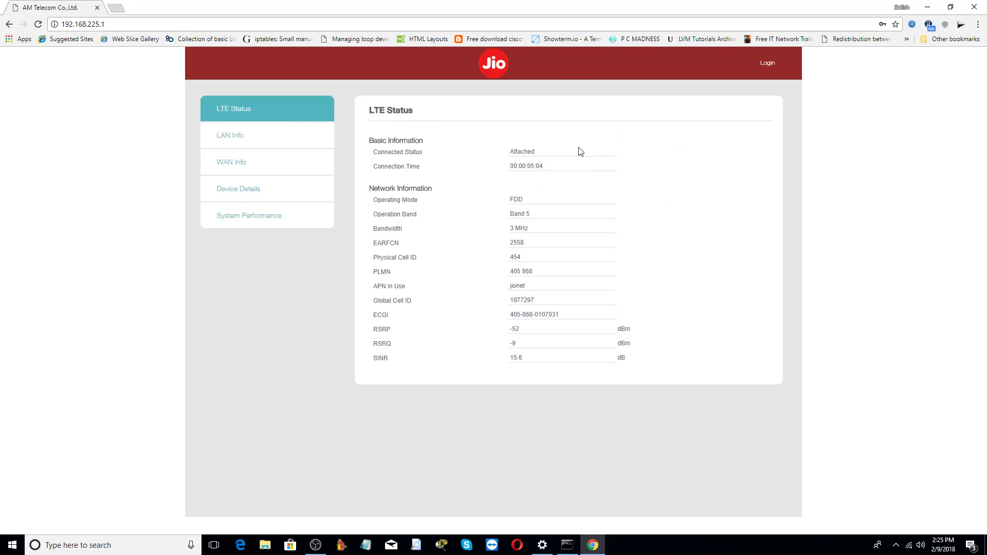
pyautogui.click(250, 138)
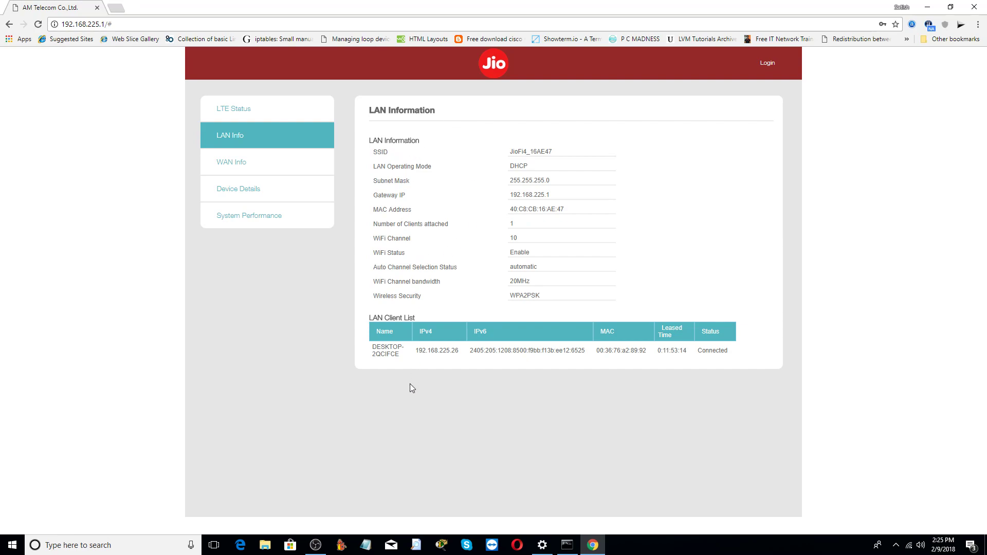
pyautogui.click(240, 166)
pyautogui.click(236, 189)
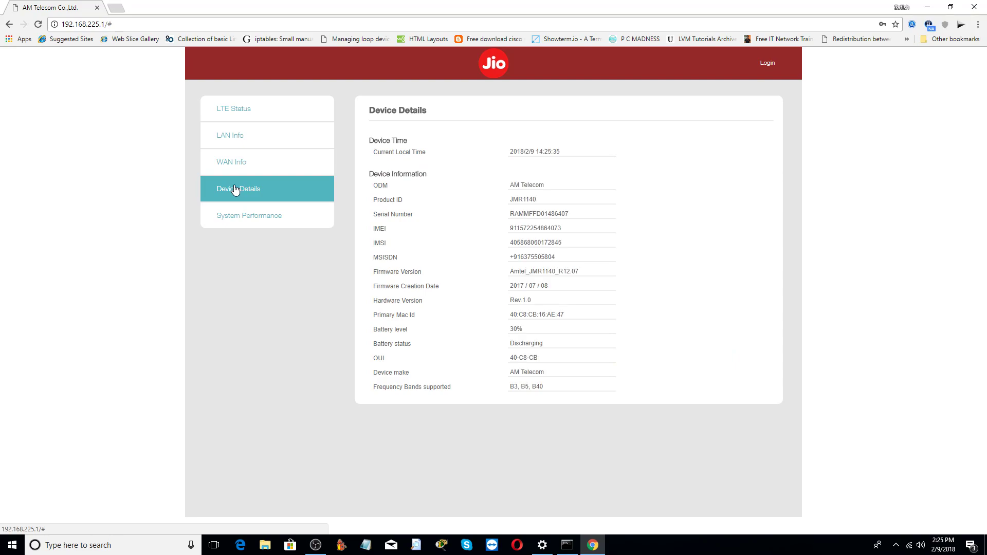
pyautogui.click(239, 218)
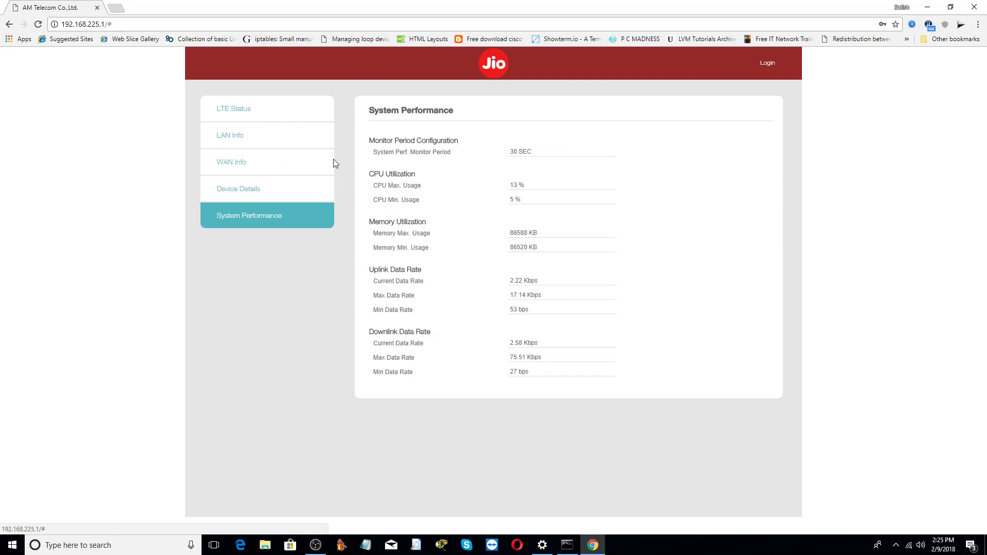
pyautogui.click(253, 115)
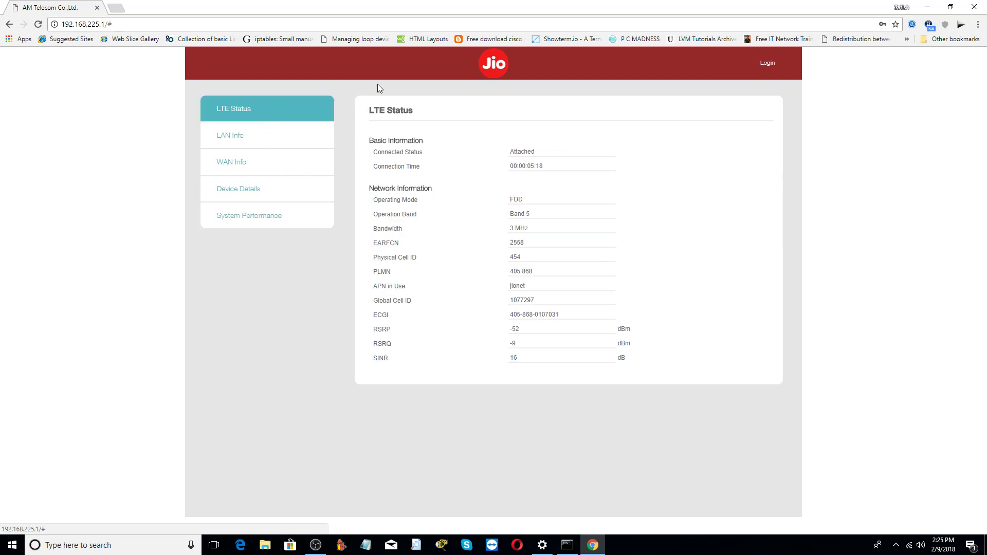
# Log in to the router admin as administrator with the default password
pyautogui.click(768, 65)
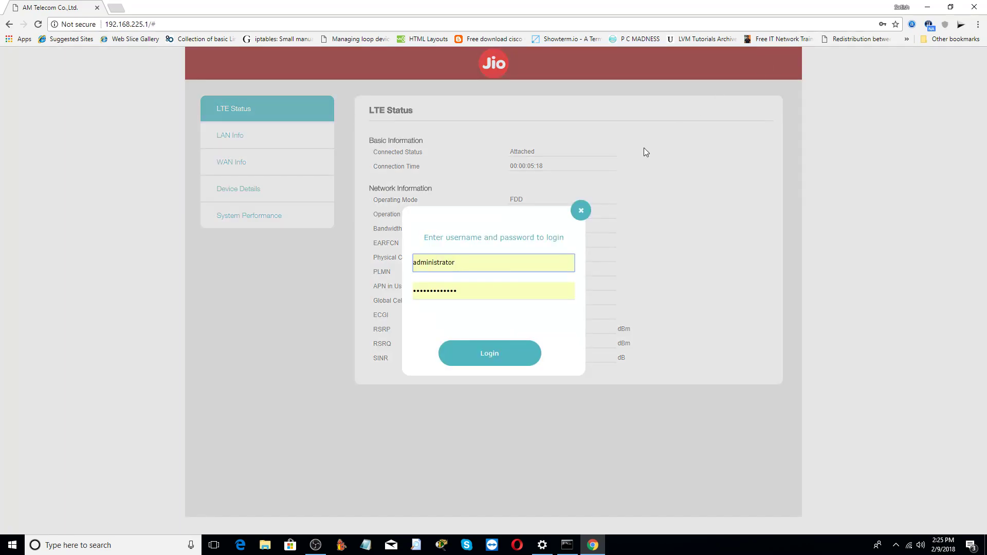
pyautogui.moveTo(473, 267); pyautogui.dragTo(382, 261)
pyautogui.press('Tab')
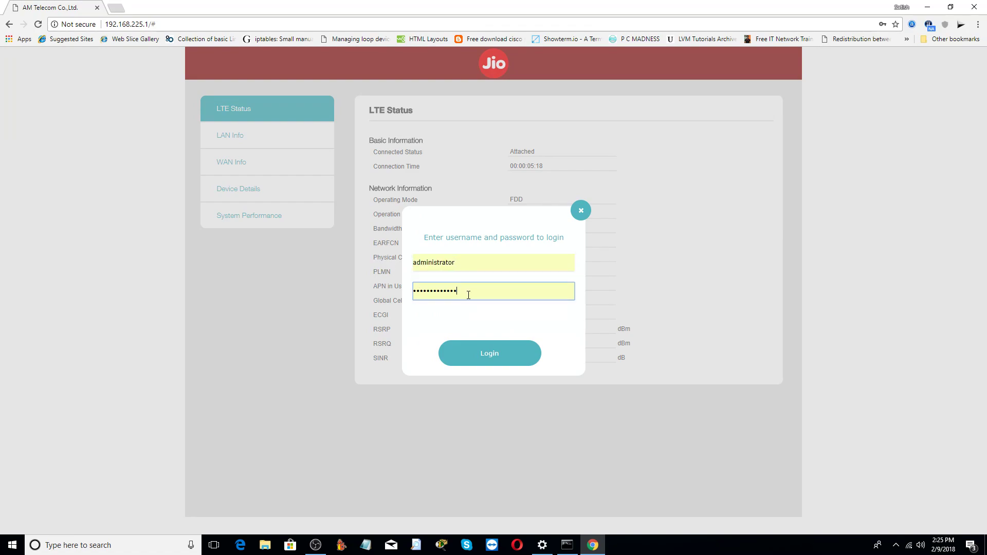
pyautogui.click(485, 364)
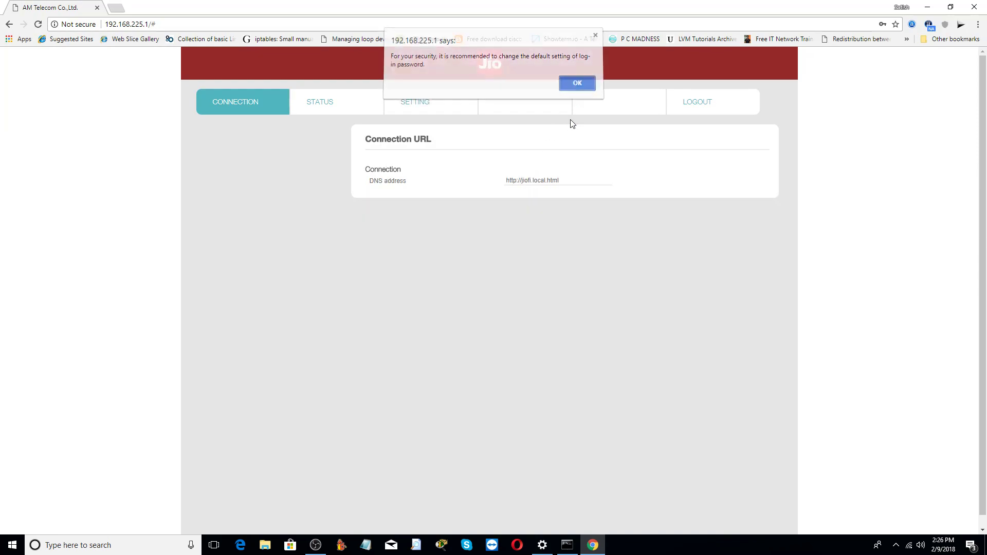
pyautogui.click(577, 84)
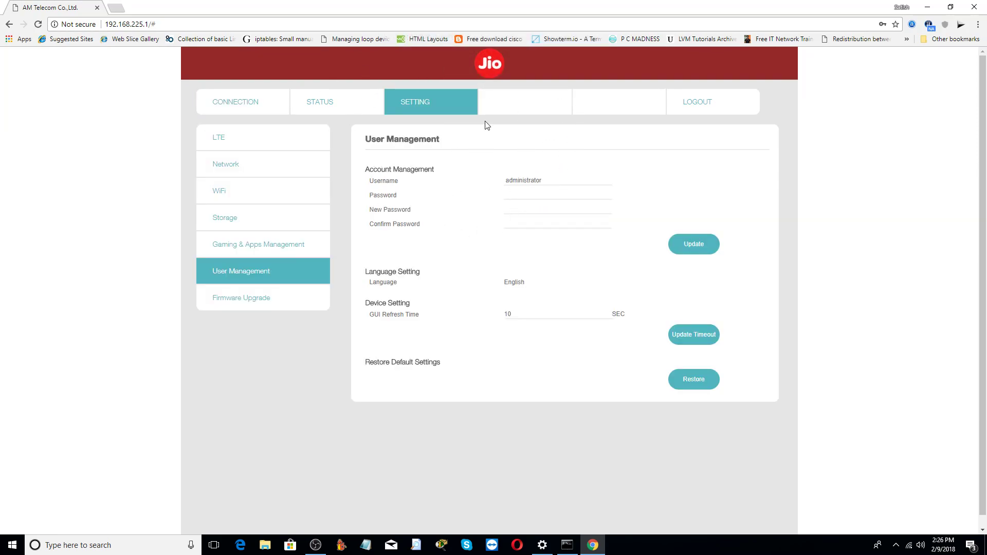
pyautogui.click(236, 108)
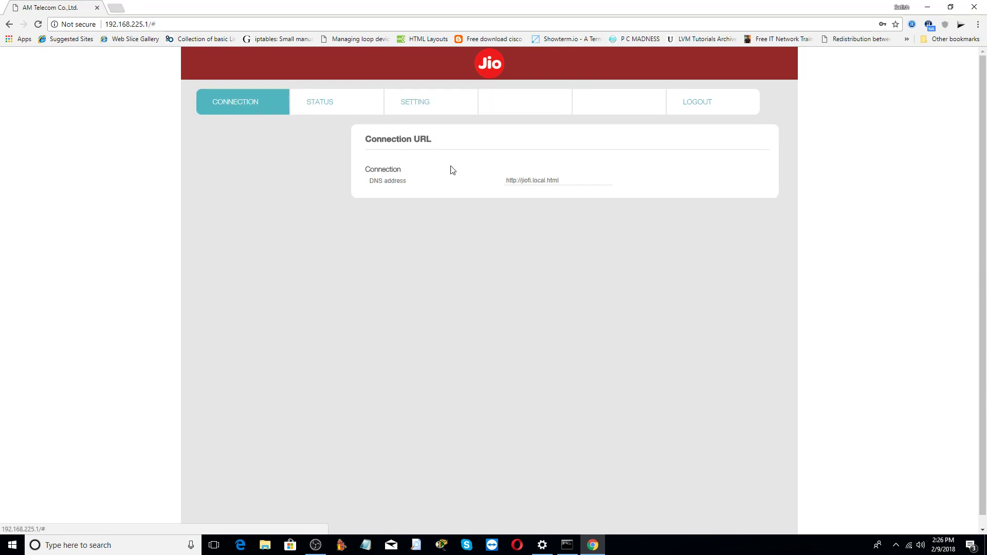
pyautogui.tripleClick(508, 179)
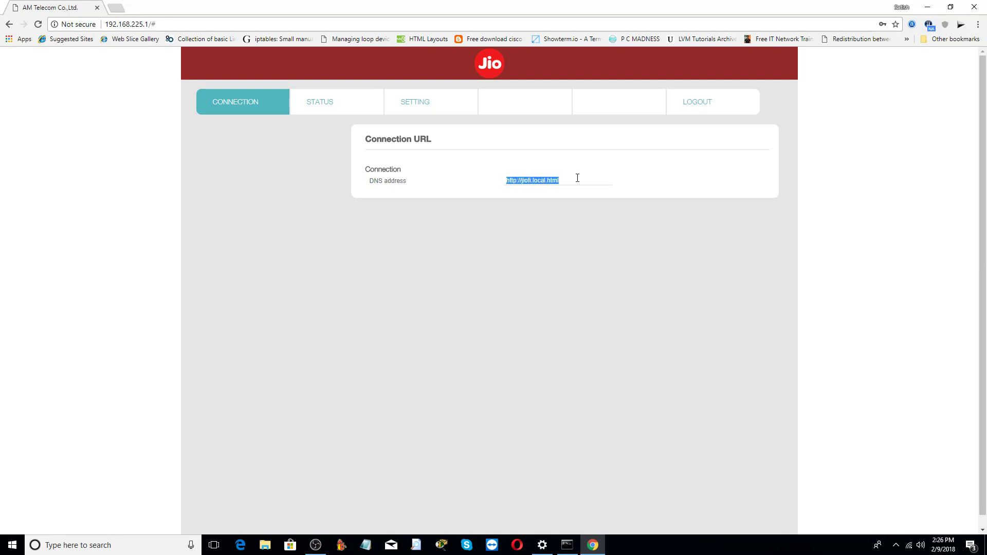
pyautogui.rightClick(540, 180)
pyautogui.click(554, 198)
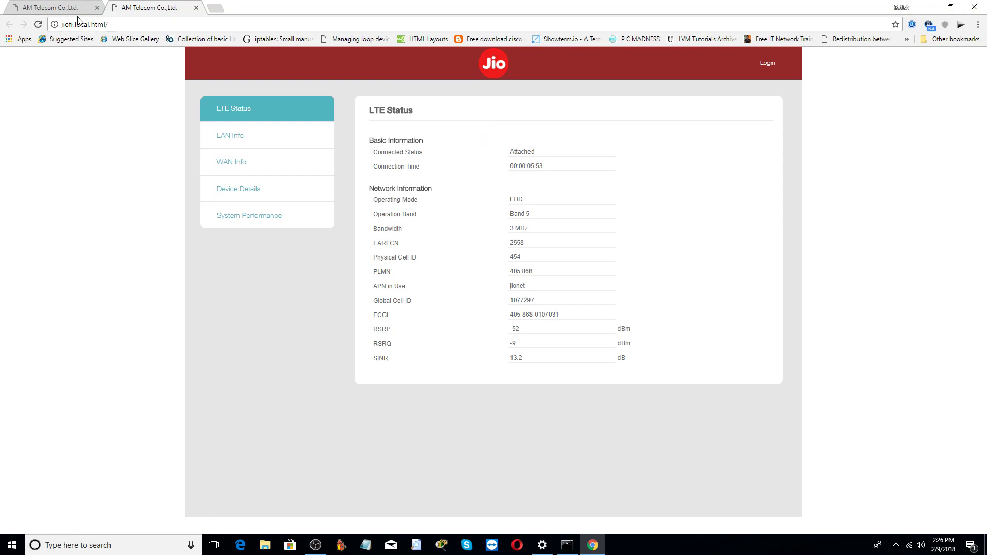
# Back in the first tab, move from the Status pages to the LTE settings page
pyautogui.click(60, 8)
pyautogui.click(347, 209)
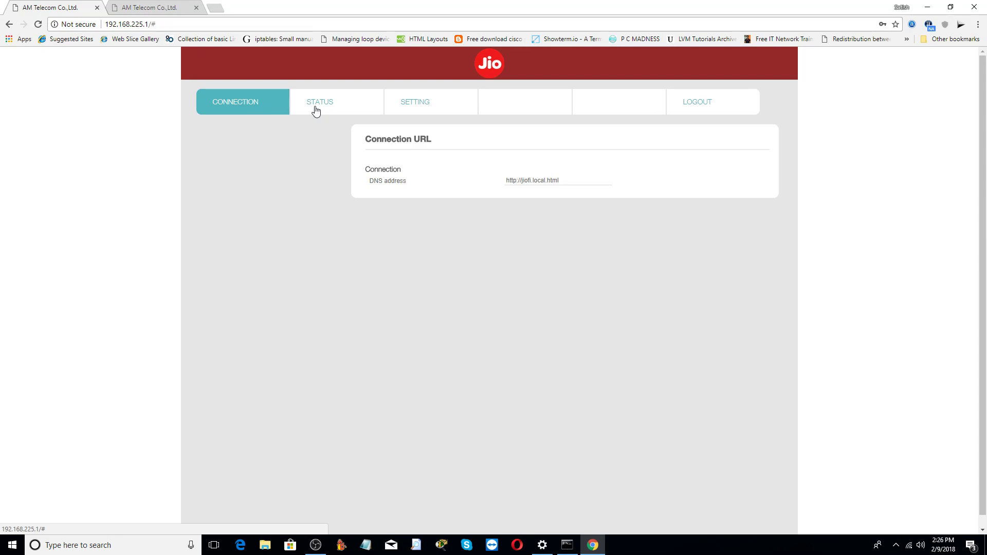
pyautogui.click(316, 111)
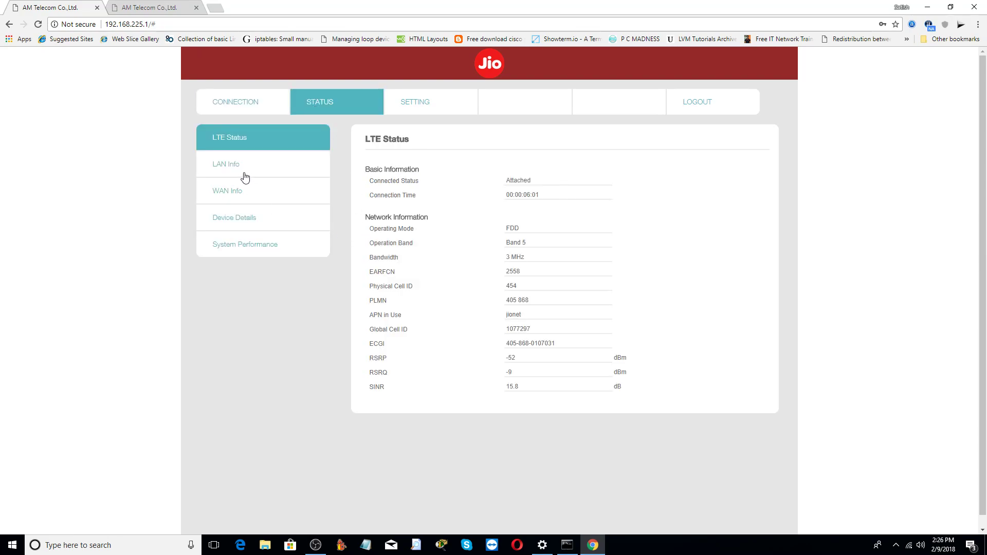
pyautogui.click(268, 110)
pyautogui.click(325, 103)
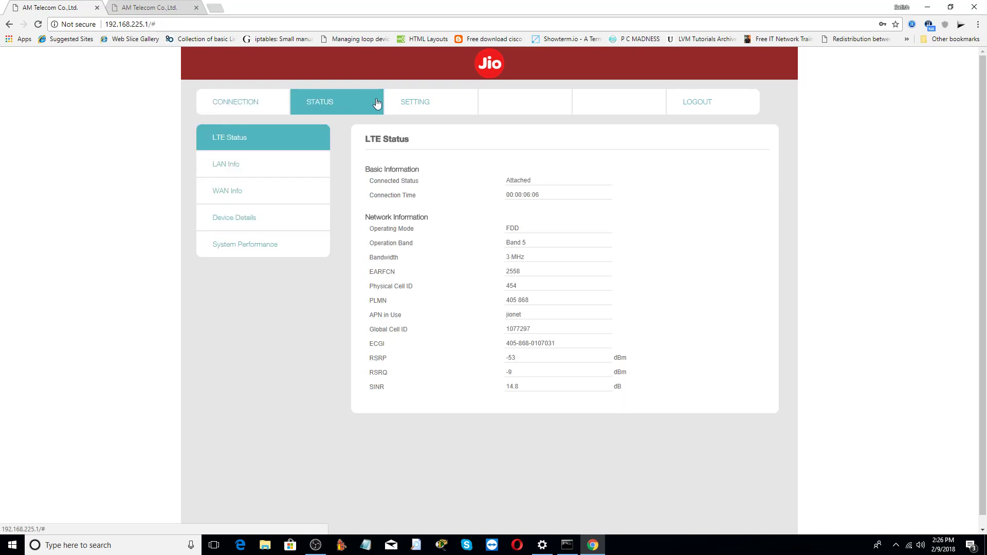
pyautogui.click(416, 105)
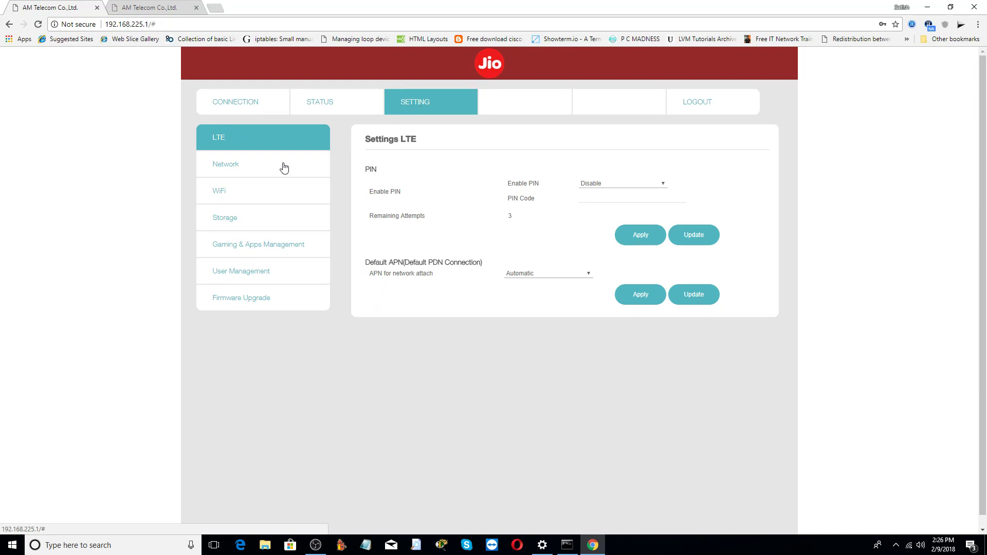
# Pass through WiFi settings to the Storage page, which reports no SD card inserted
pyautogui.click(222, 195)
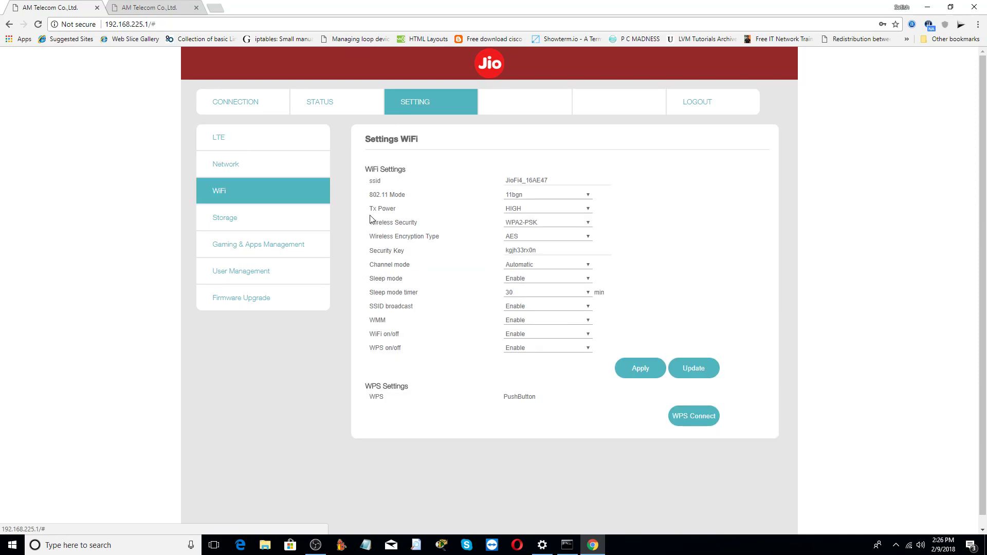
pyautogui.moveTo(553, 179); pyautogui.dragTo(487, 182)
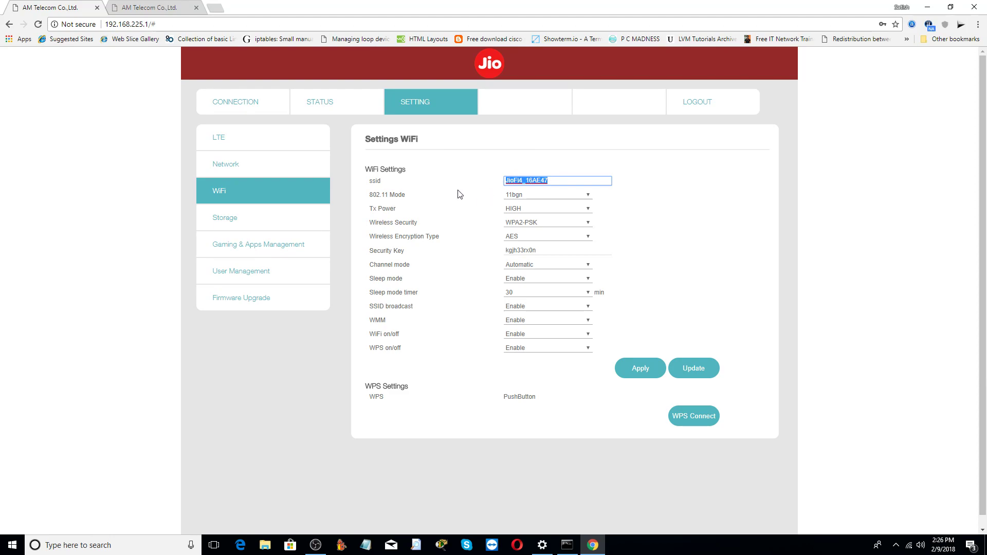
pyautogui.click(223, 223)
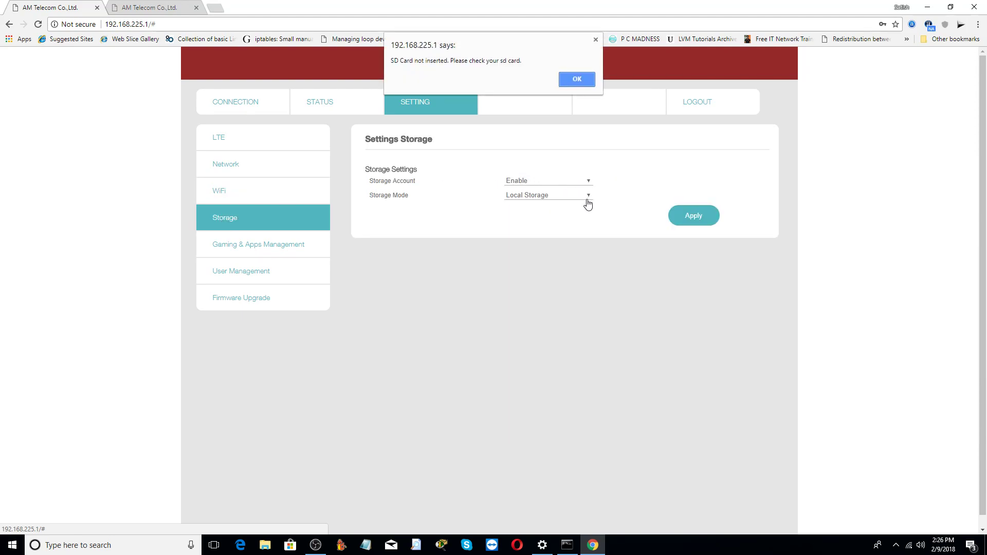
# Dismiss the SD card alert, set Storage Mode to WiFi Storage, and open Gaming & Apps Management
pyautogui.click(581, 79)
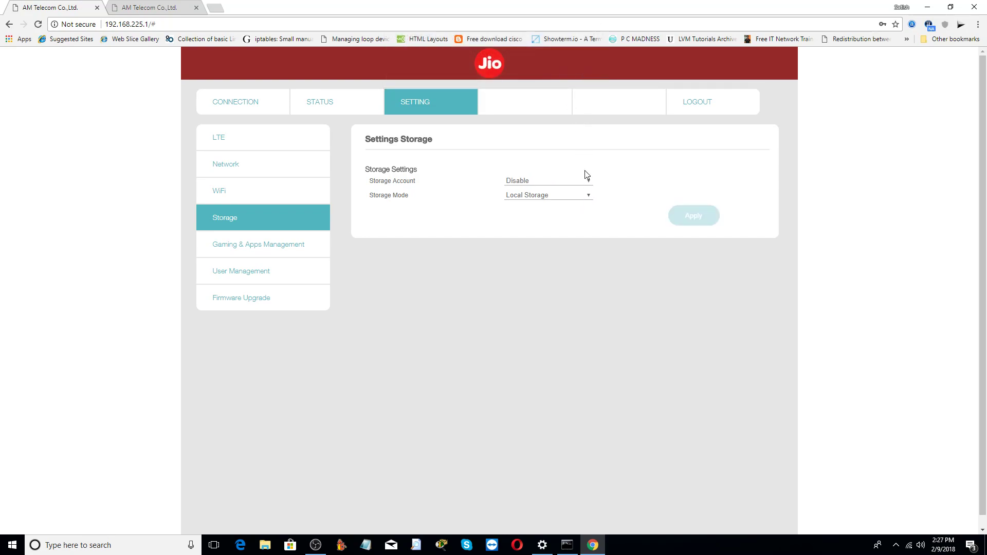
pyautogui.click(585, 195)
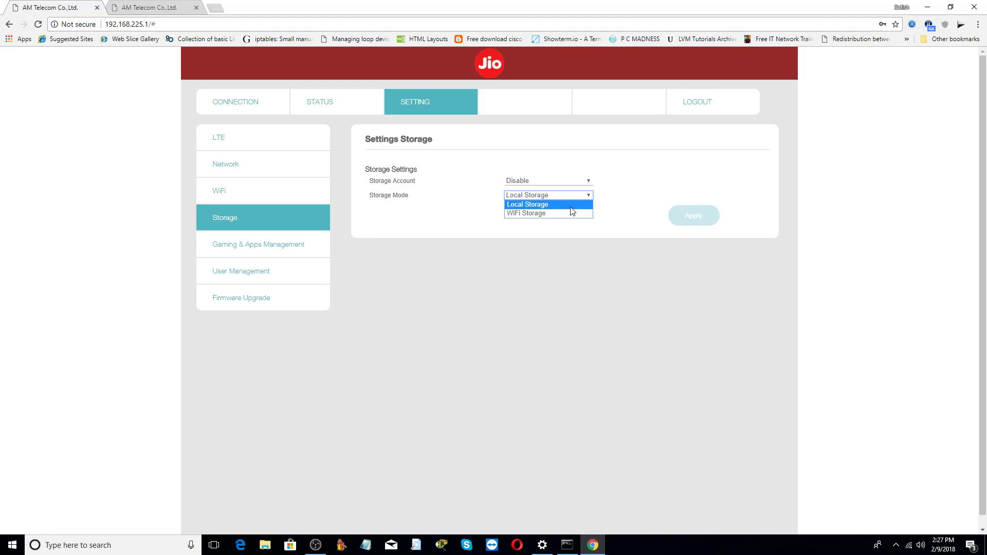
pyautogui.click(568, 212)
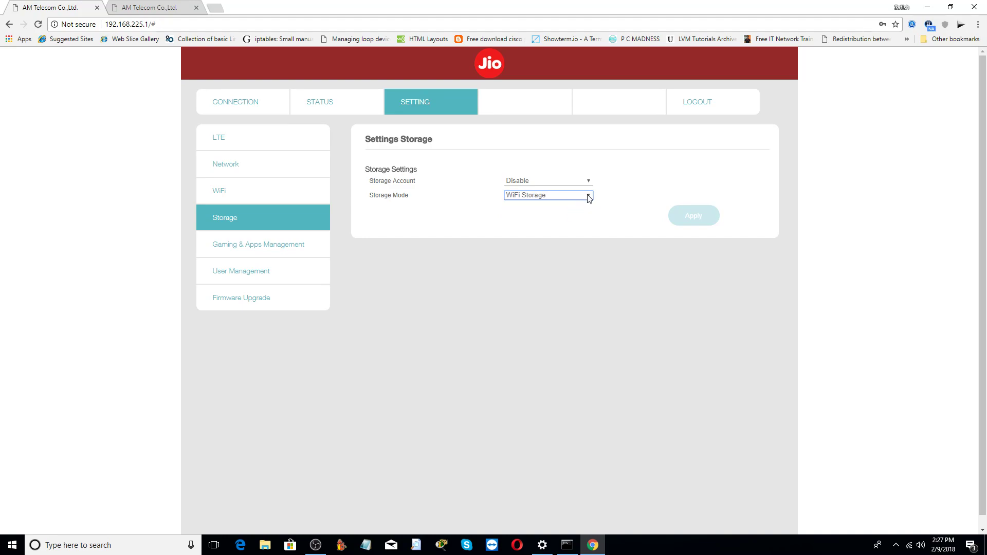
pyautogui.click(588, 196)
pyautogui.click(589, 198)
pyautogui.click(286, 250)
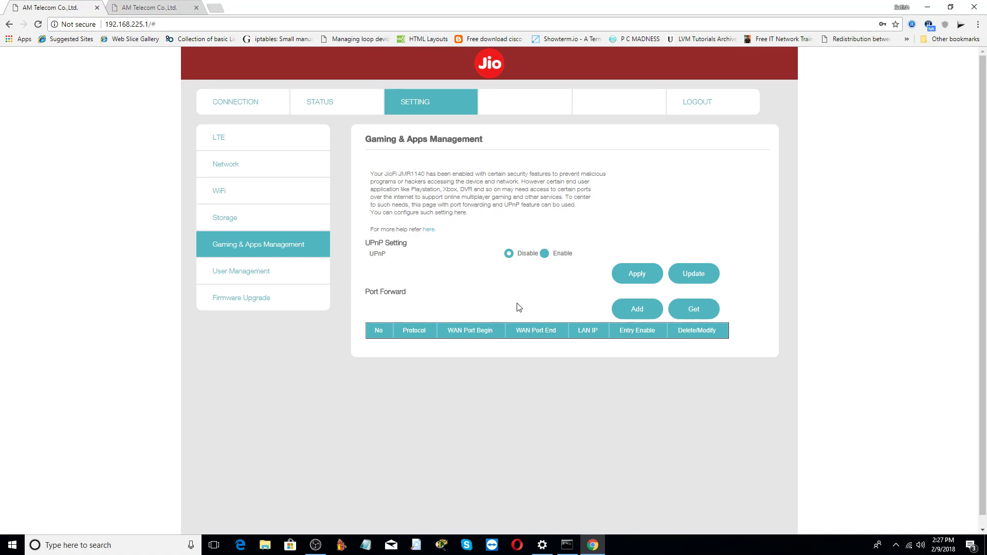
# Open User Management and select the existing username 'administrator' for replacement
pyautogui.click(286, 276)
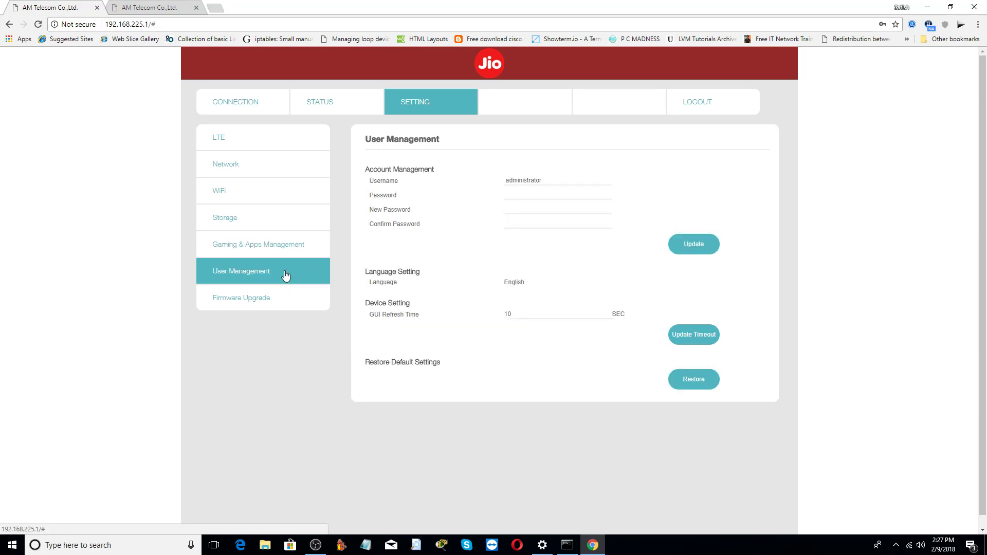
pyautogui.click(514, 195)
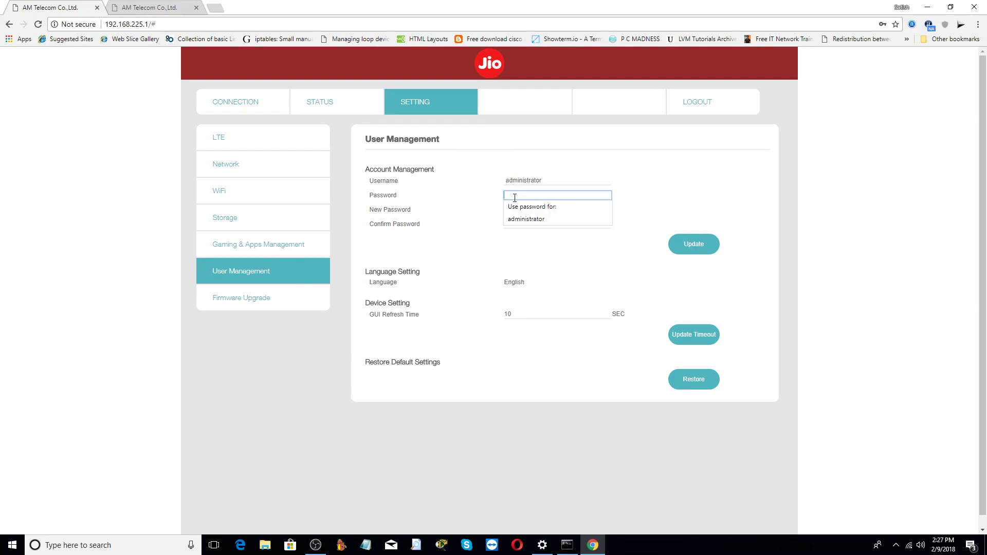
pyautogui.click(481, 149)
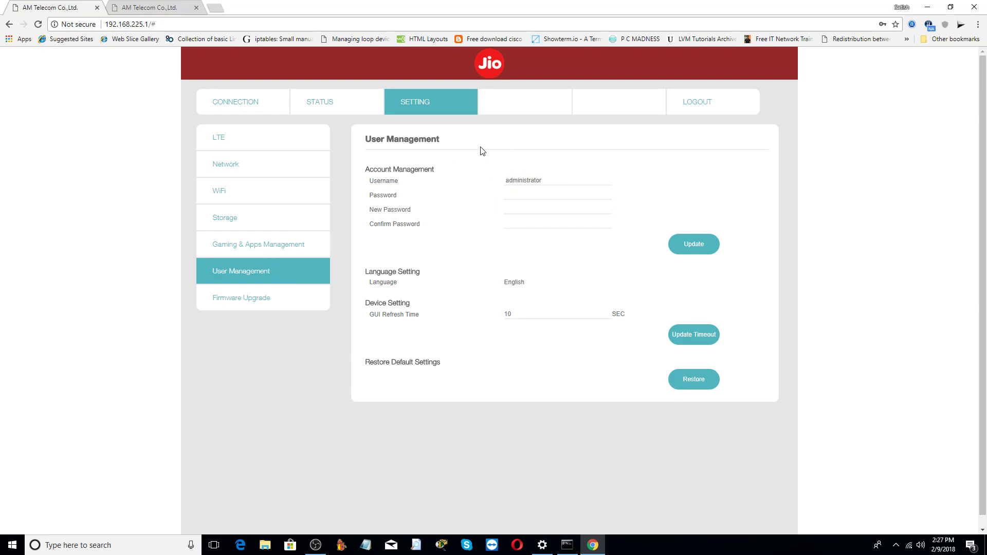
pyautogui.click(546, 181)
pyautogui.click(494, 213)
pyautogui.click(507, 207)
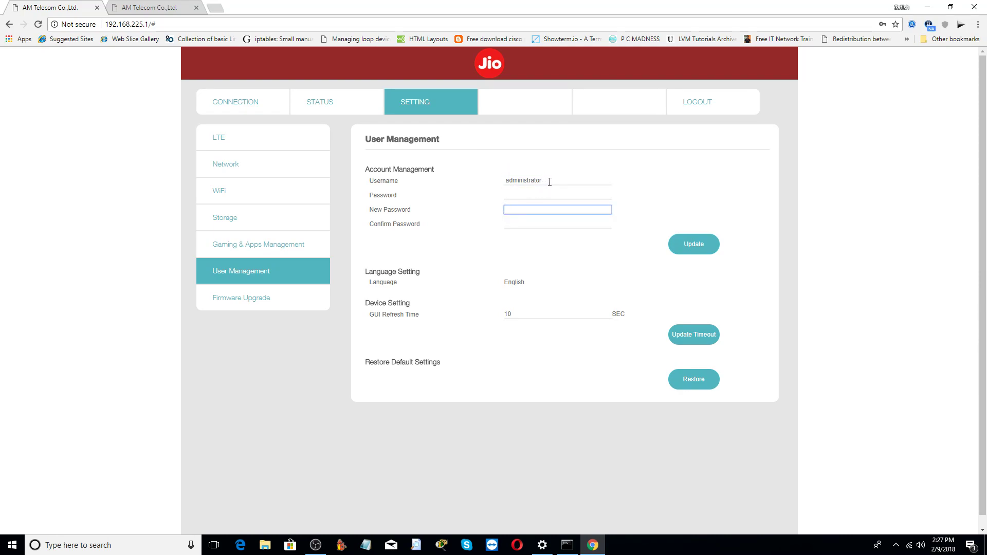
pyautogui.moveTo(550, 182); pyautogui.dragTo(494, 186)
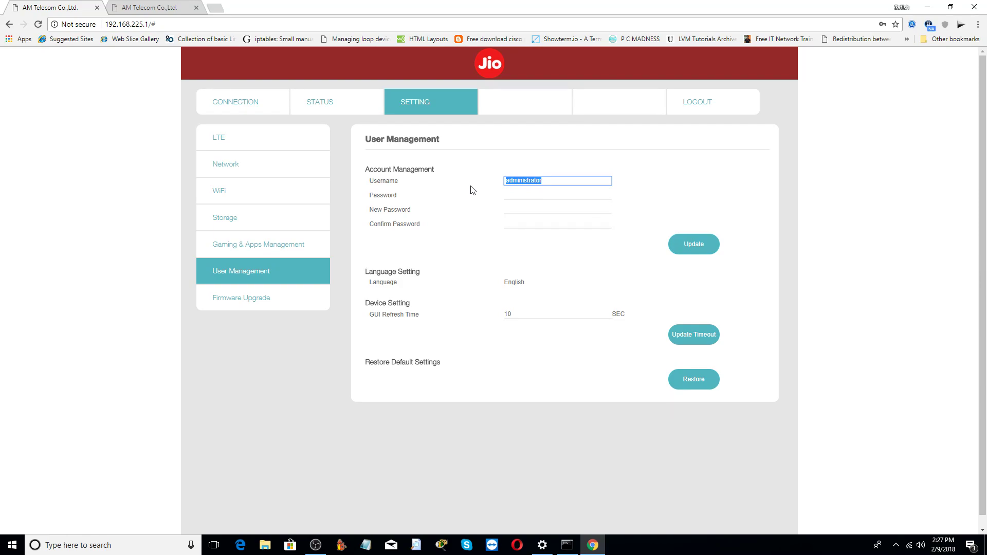
# Enter the new admin username plus current and new passwords, submit, and dismiss the mismatch alert
pyautogui.write('linuxtiwaryq')
pyautogui.press('BackSpace')
pyautogui.press('Tab')
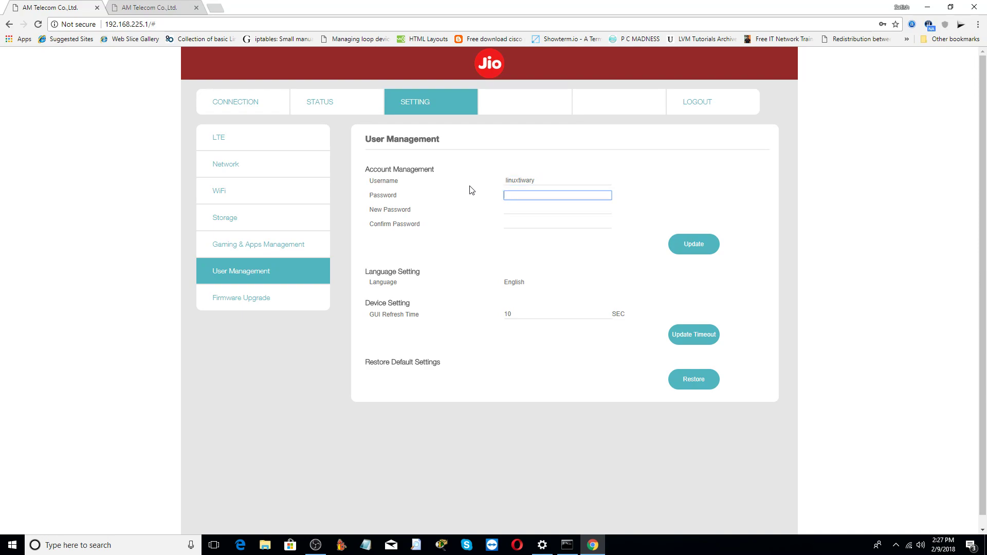
pyautogui.click(515, 198)
pyautogui.write('***')
pyautogui.click(523, 213)
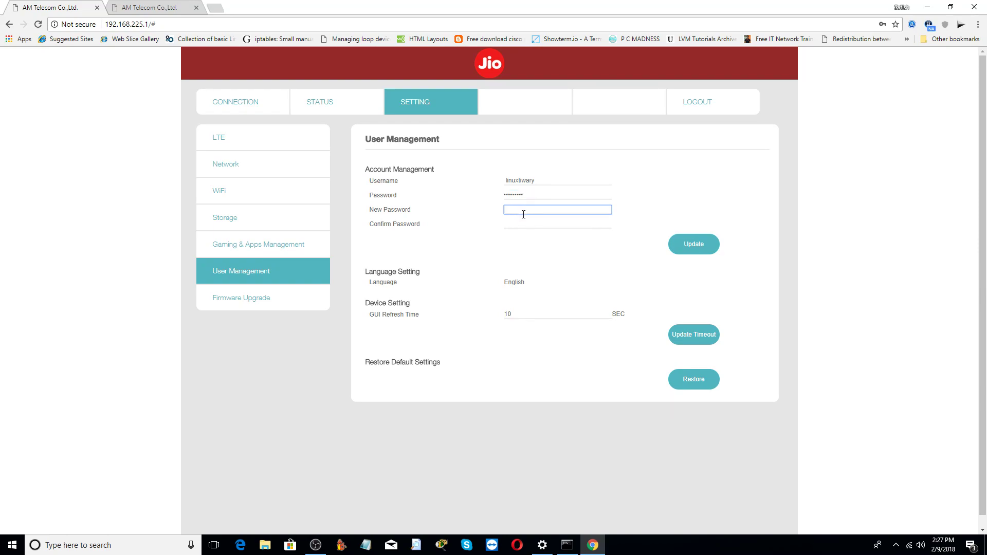
pyautogui.write('***')
pyautogui.click(681, 247)
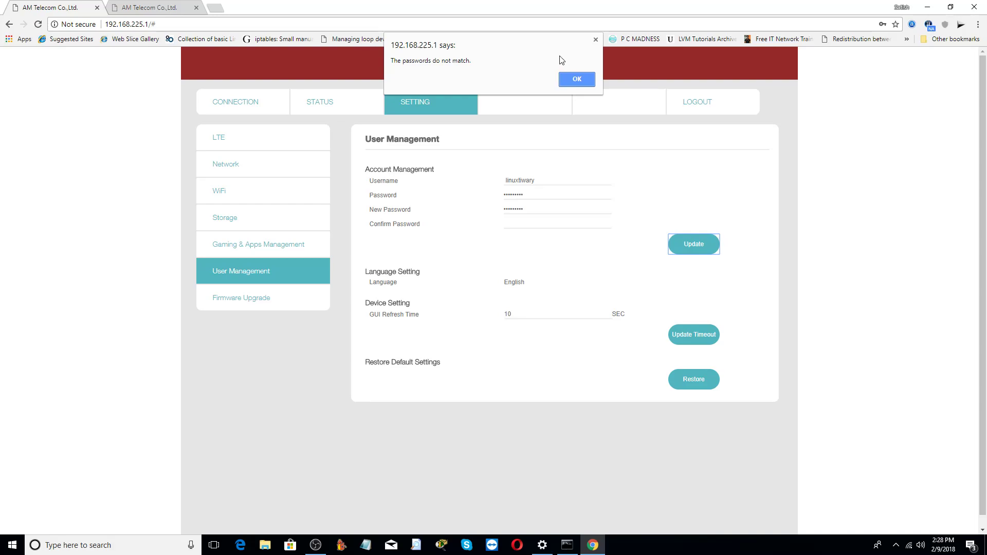
pyautogui.click(577, 83)
# Retype the current and new passwords and resubmit, dismissing the second mismatch alert
pyautogui.moveTo(530, 195); pyautogui.dragTo(496, 195)
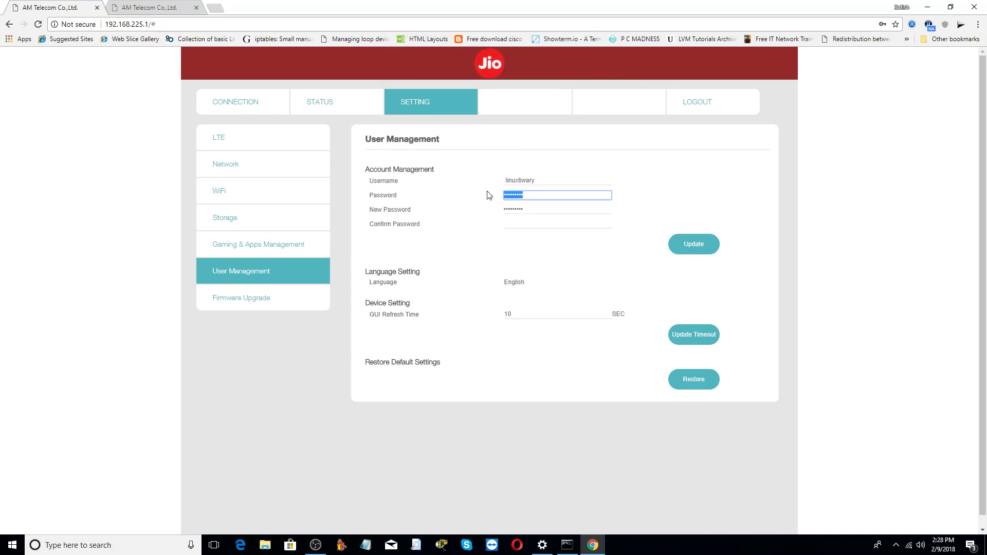
pyautogui.write('**')
pyautogui.press('Tab')
pyautogui.write('**')
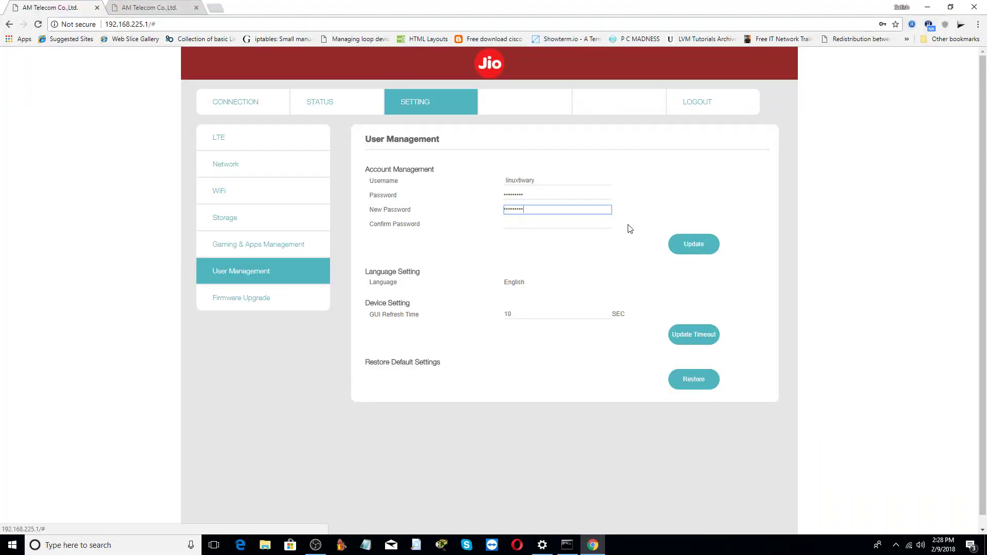
pyautogui.click(693, 243)
pyautogui.click(578, 79)
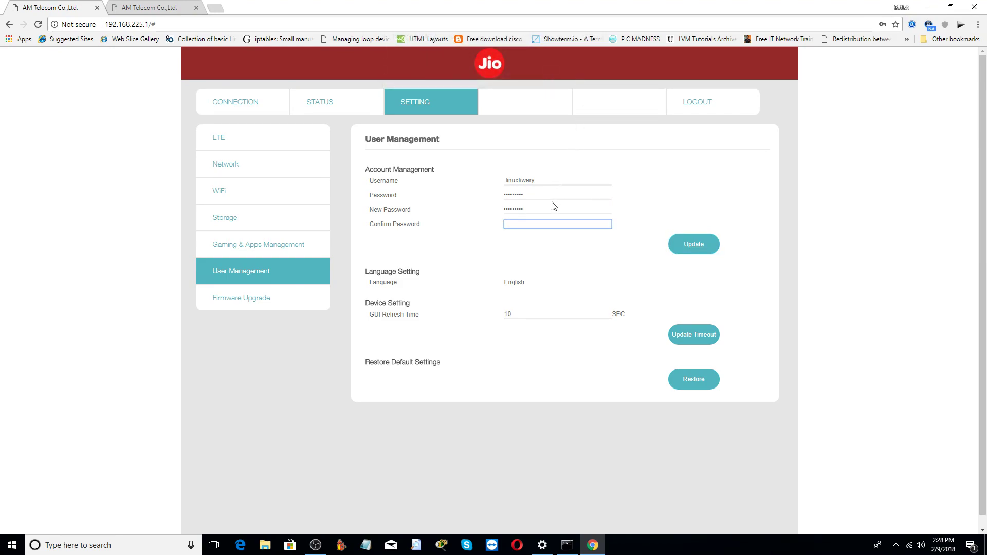
# Re-enter the current password and fill in the Confirm Password field
pyautogui.moveTo(534, 195); pyautogui.dragTo(493, 197)
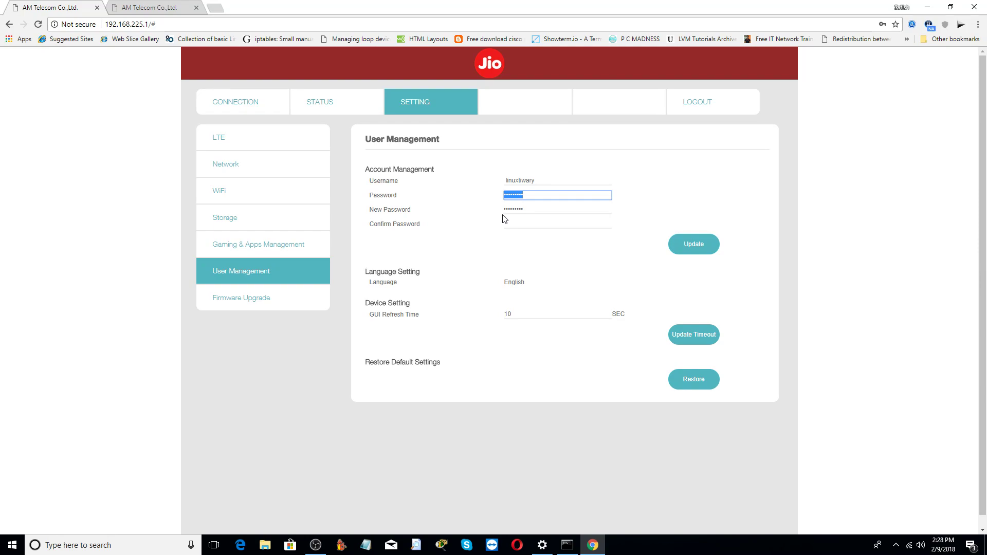
pyautogui.press('Tab')
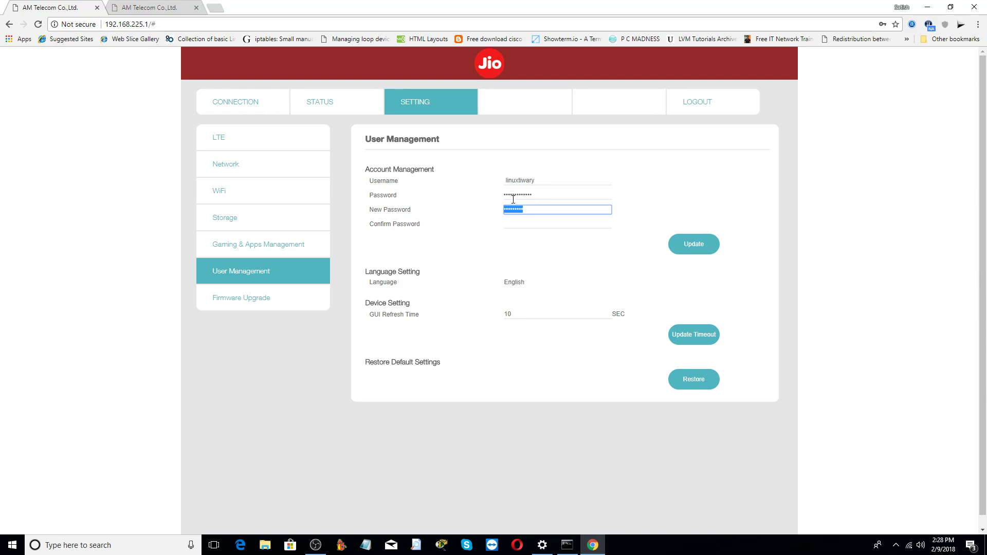
pyautogui.click(514, 224)
# Submit the account update, acknowledge the success message, and decline Chrome's password save
pyautogui.click(705, 247)
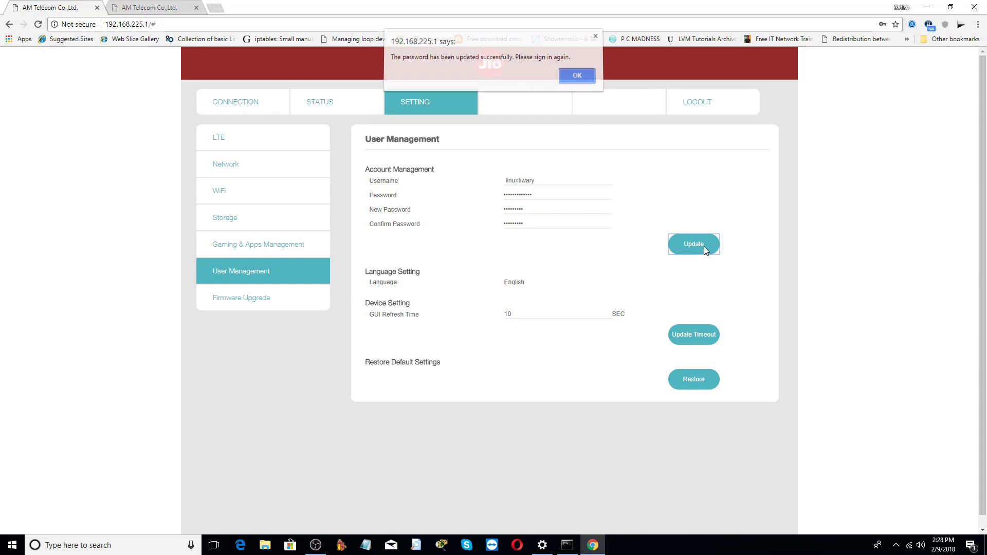
pyautogui.click(574, 80)
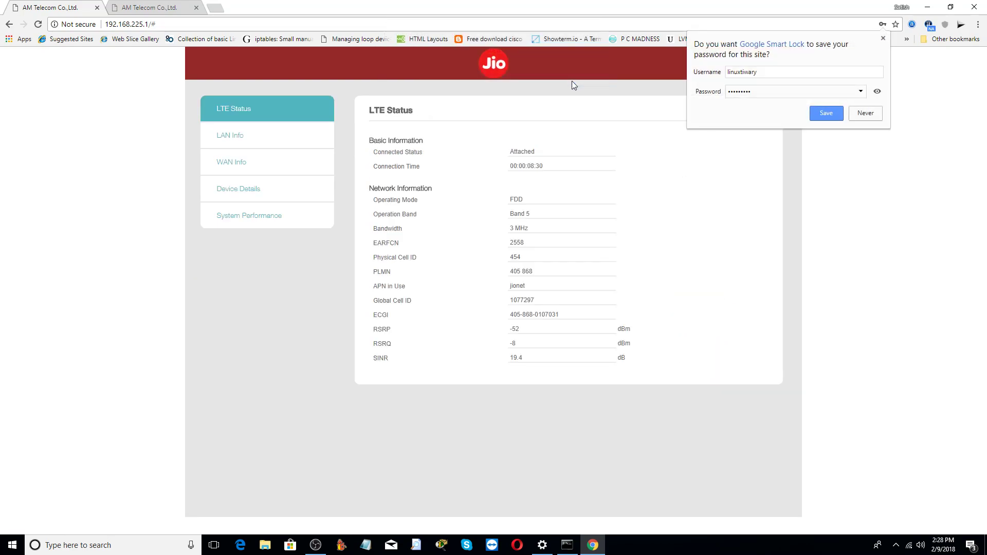
pyautogui.click(875, 115)
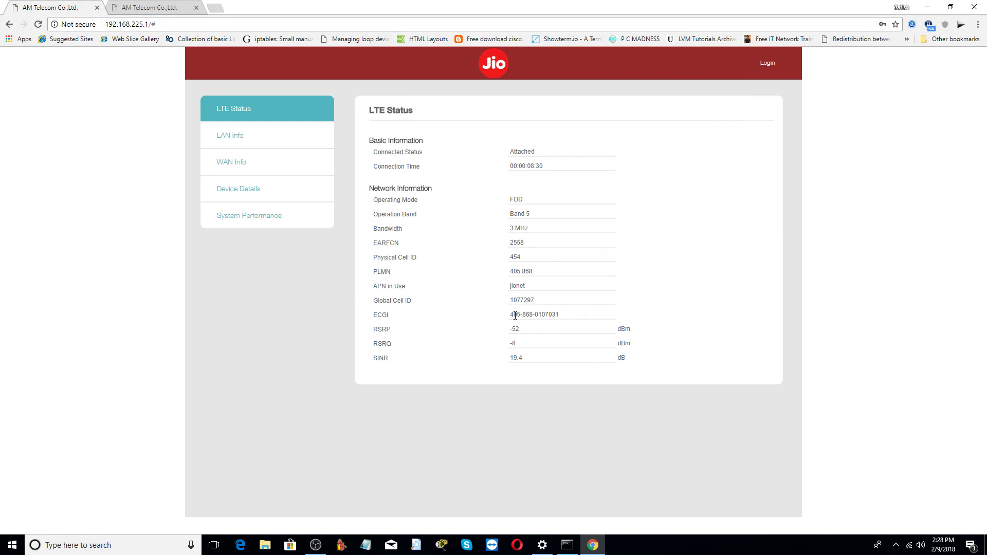
pyautogui.click(230, 139)
pyautogui.click(230, 166)
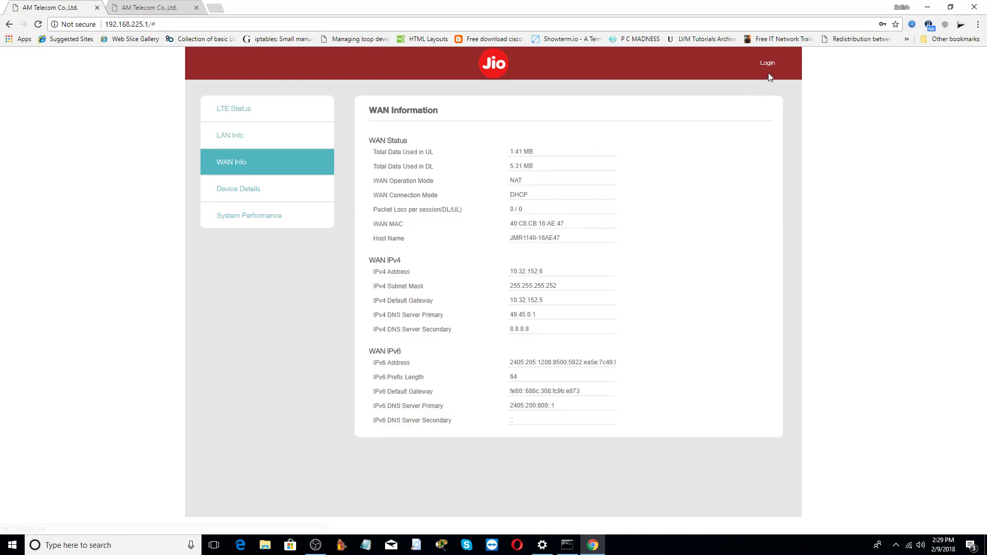
# Log in again using the new admin username and password
pyautogui.click(767, 64)
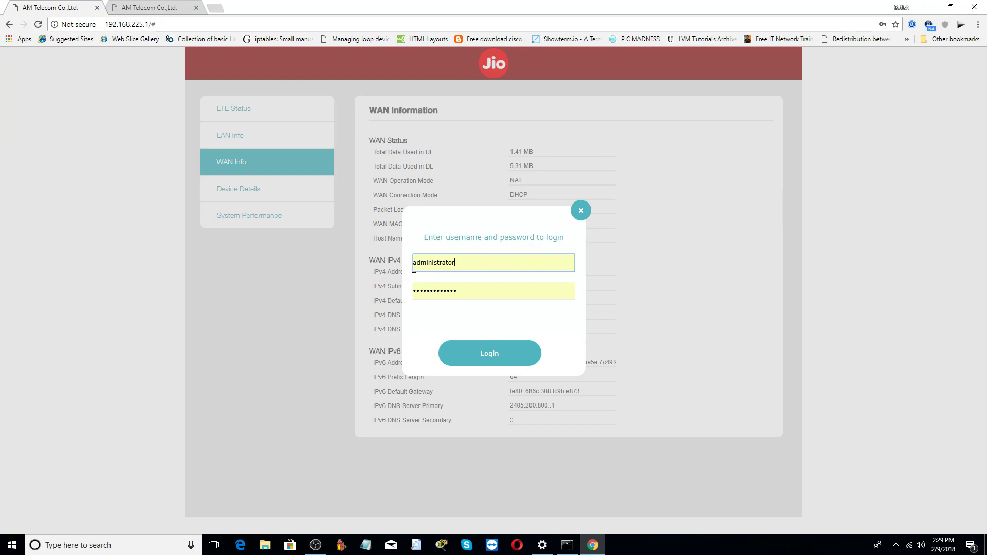
pyautogui.doubleClick(436, 261)
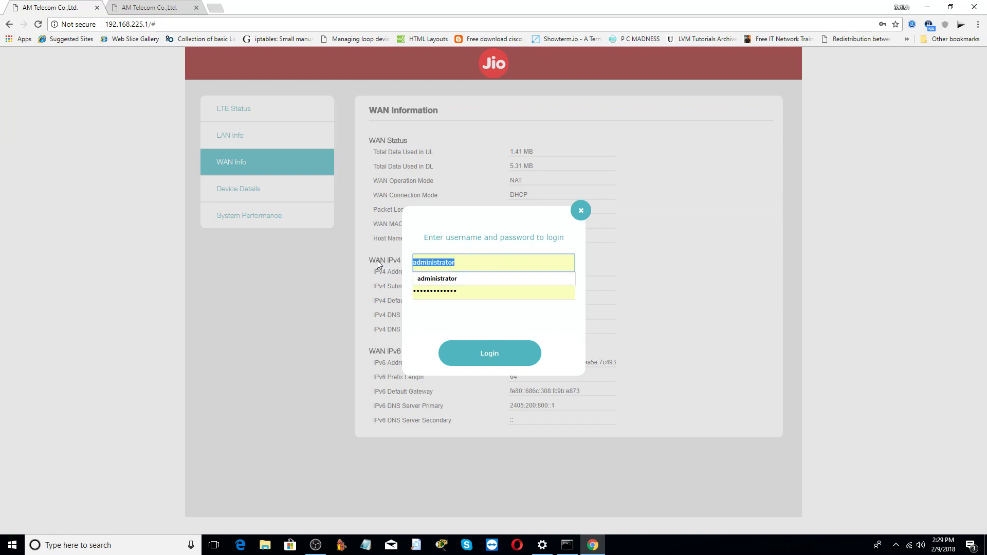
pyautogui.write('linuxtiwary')
pyautogui.press('Tab')
pyautogui.write('•••••••')
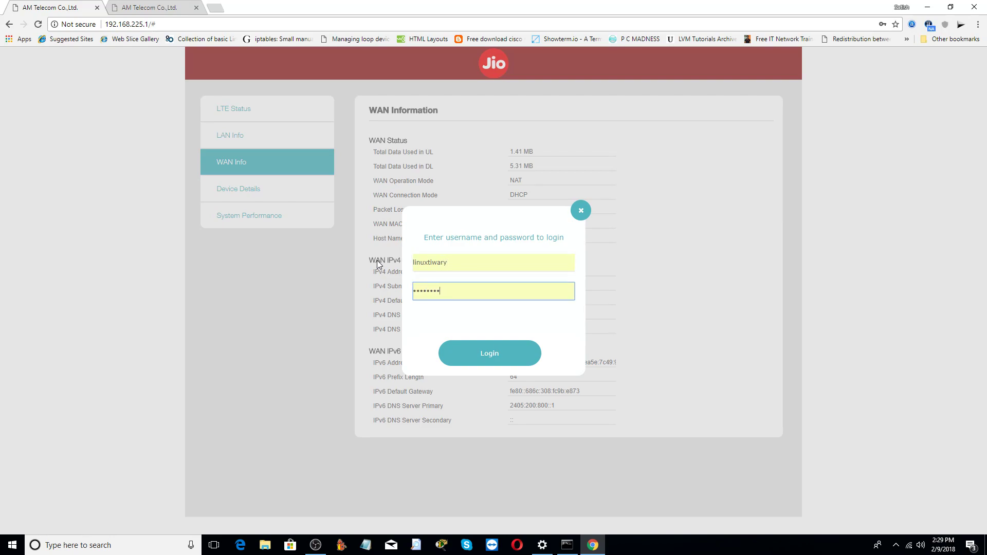
pyautogui.click(514, 365)
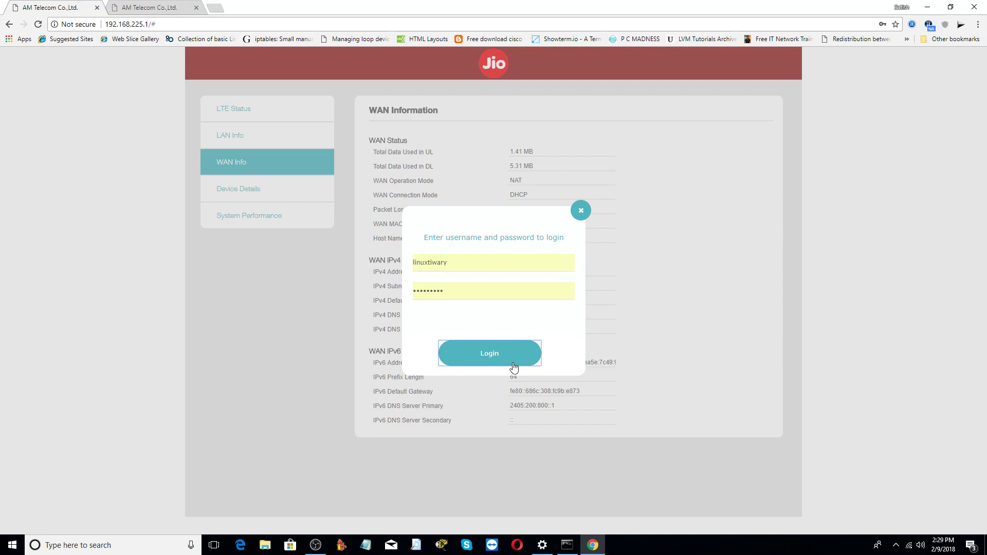
# In WiFi settings, replace the SSID JioFi4_16AE47 with slashrootdotin
pyautogui.click(865, 113)
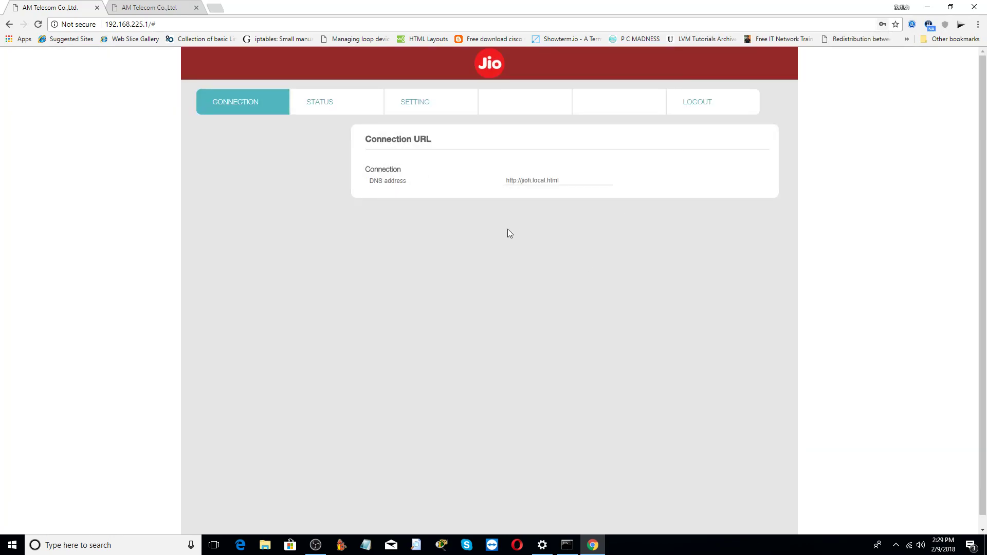
pyautogui.click(404, 104)
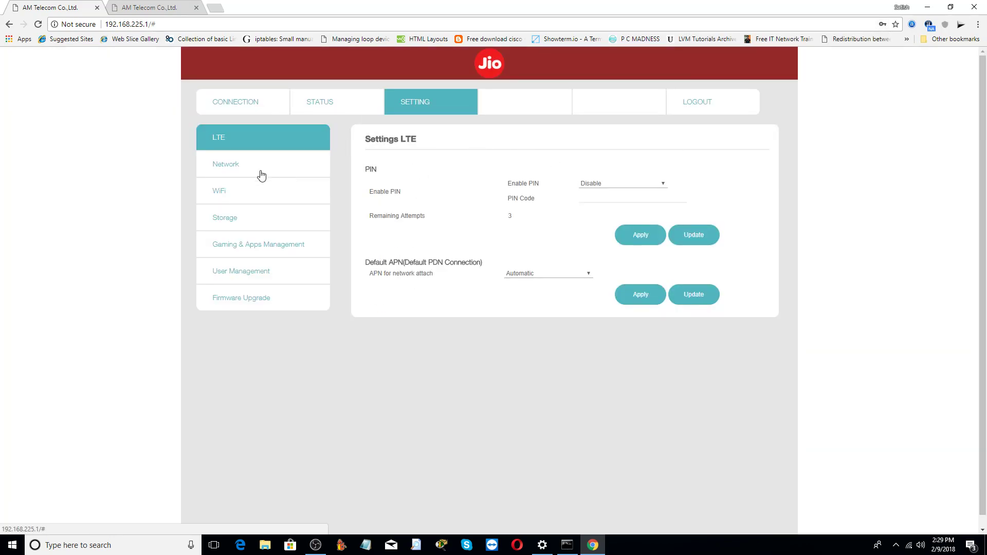
pyautogui.click(229, 169)
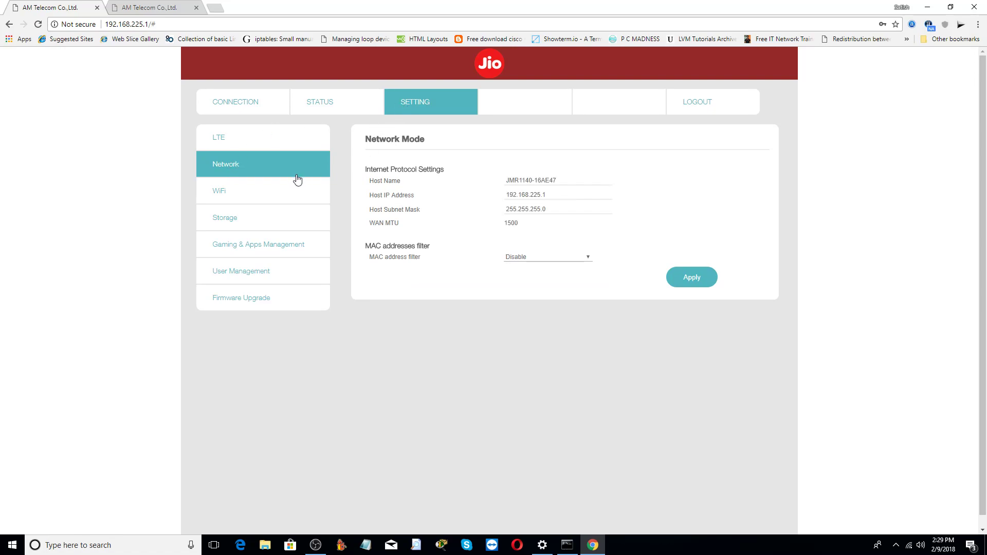
pyautogui.click(231, 191)
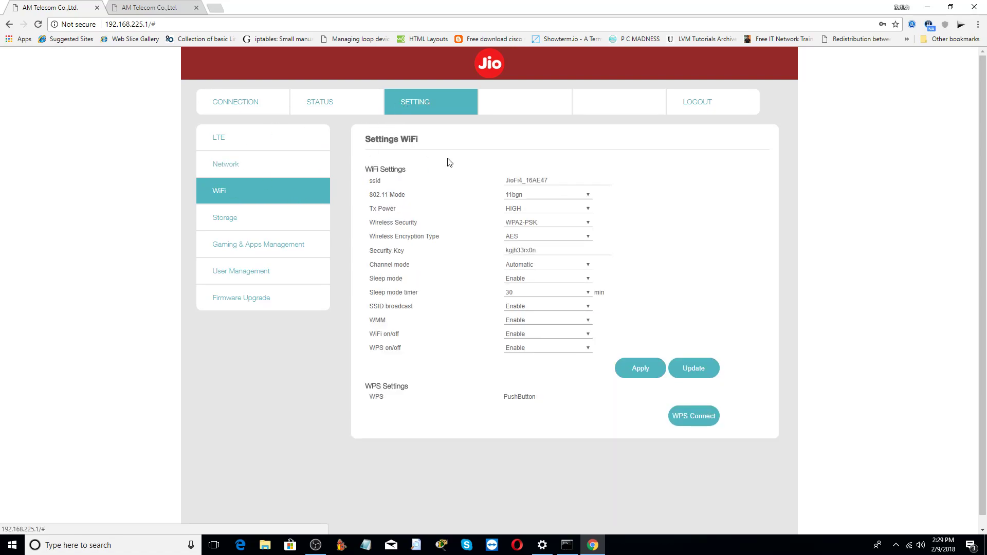
pyautogui.moveTo(553, 180); pyautogui.dragTo(503, 181)
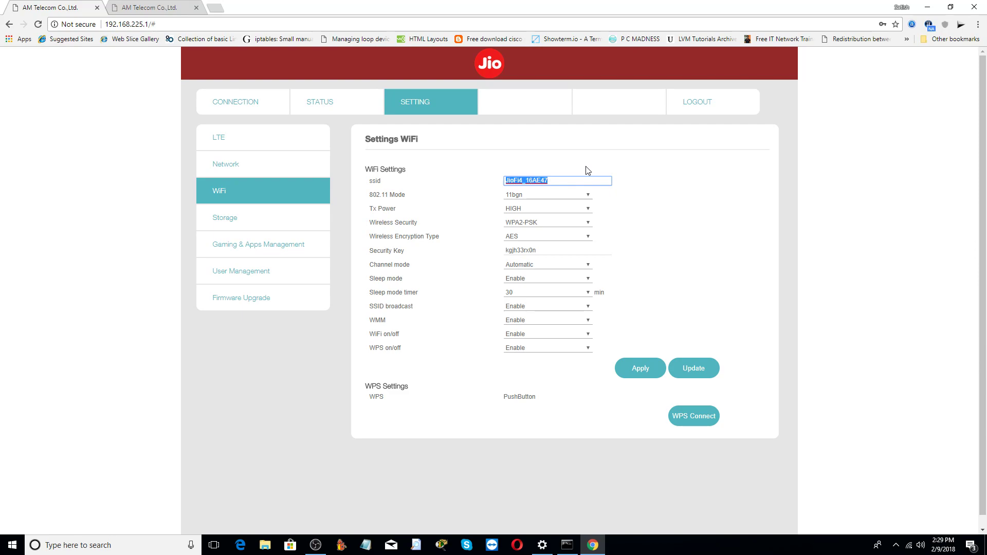
pyautogui.write('Y')
pyautogui.write('slash')
pyautogui.write('rootdoti')
pyautogui.write('n')
# Keep WPA2-PSK security, replace the old WiFi security key with a new key, and apply
pyautogui.click(589, 224)
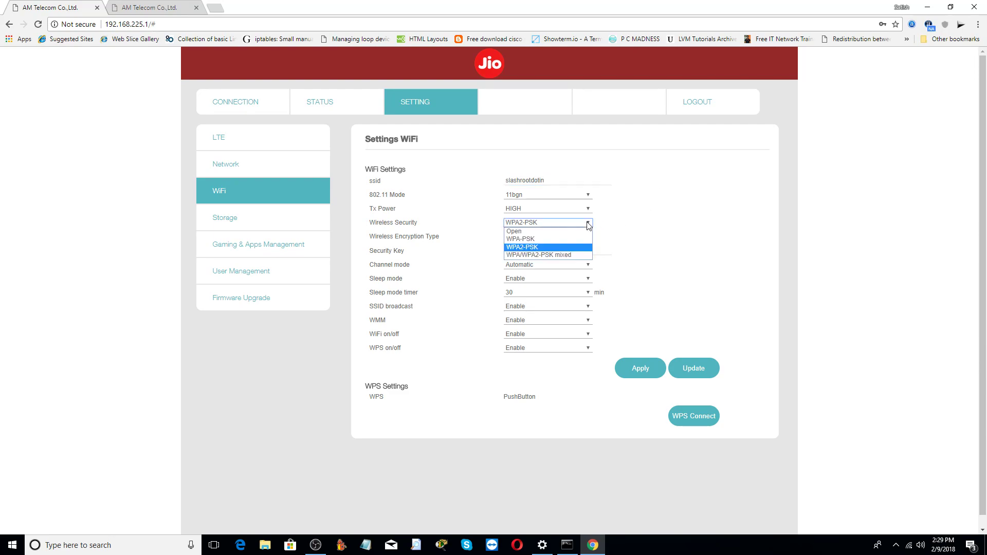
pyautogui.click(588, 225)
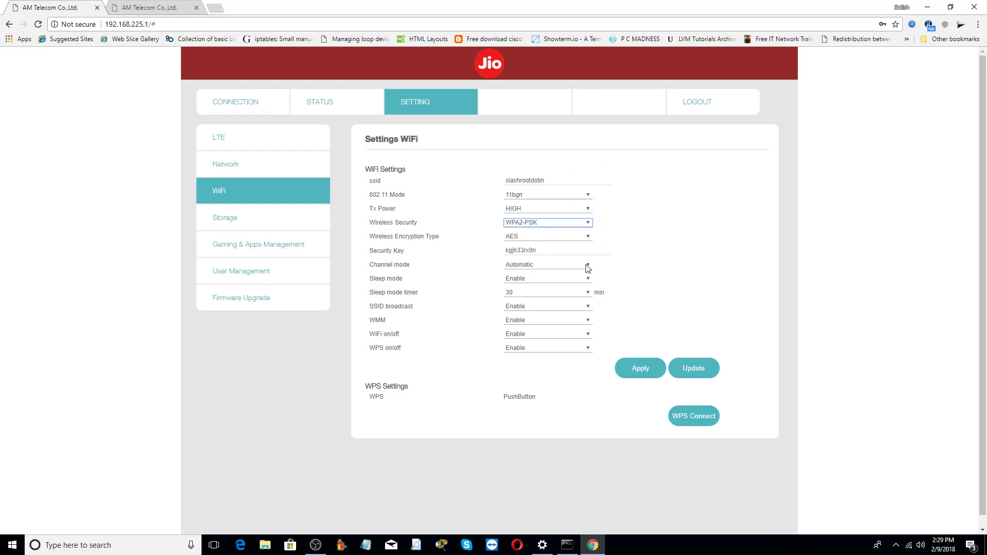
pyautogui.moveTo(544, 250); pyautogui.dragTo(498, 252)
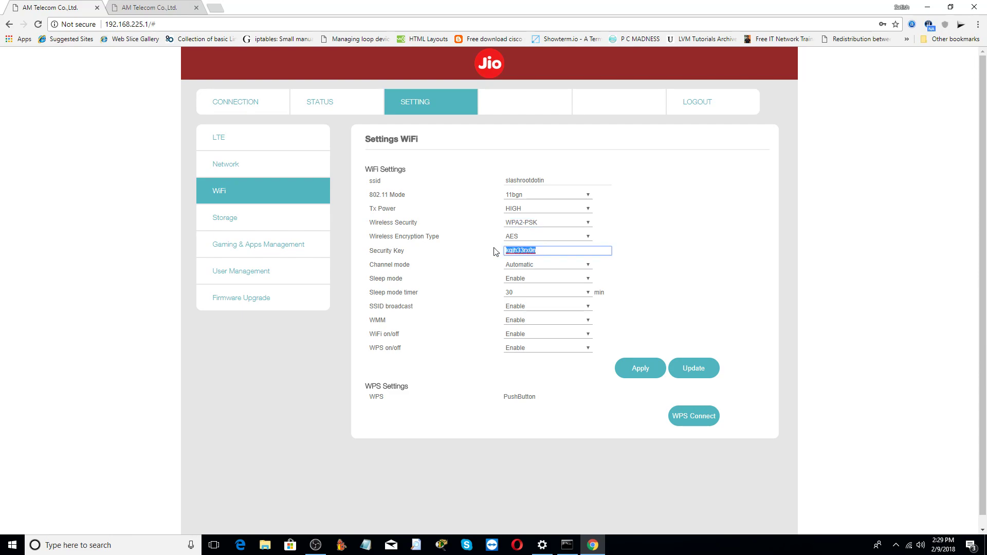
pyautogui.click(706, 206)
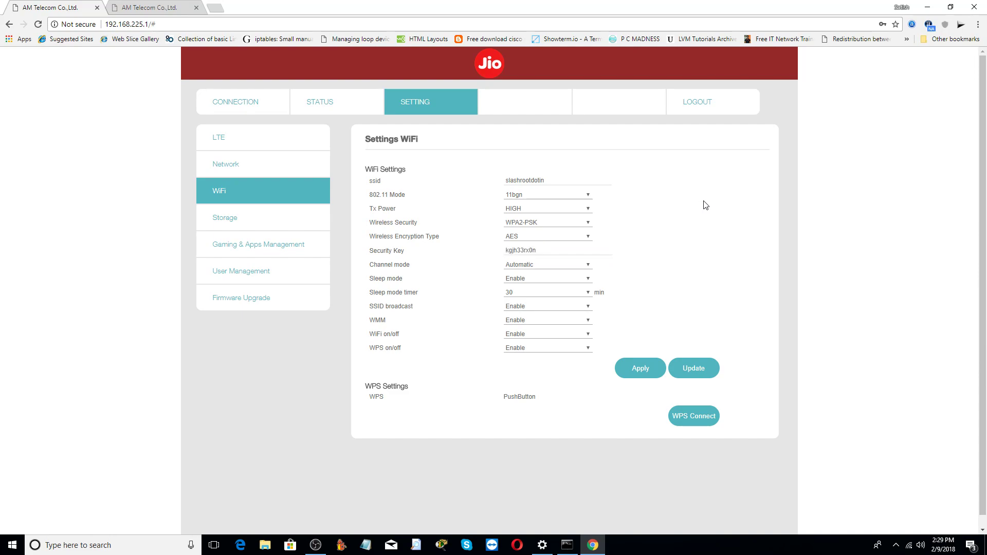
pyautogui.moveTo(561, 250); pyautogui.dragTo(463, 254)
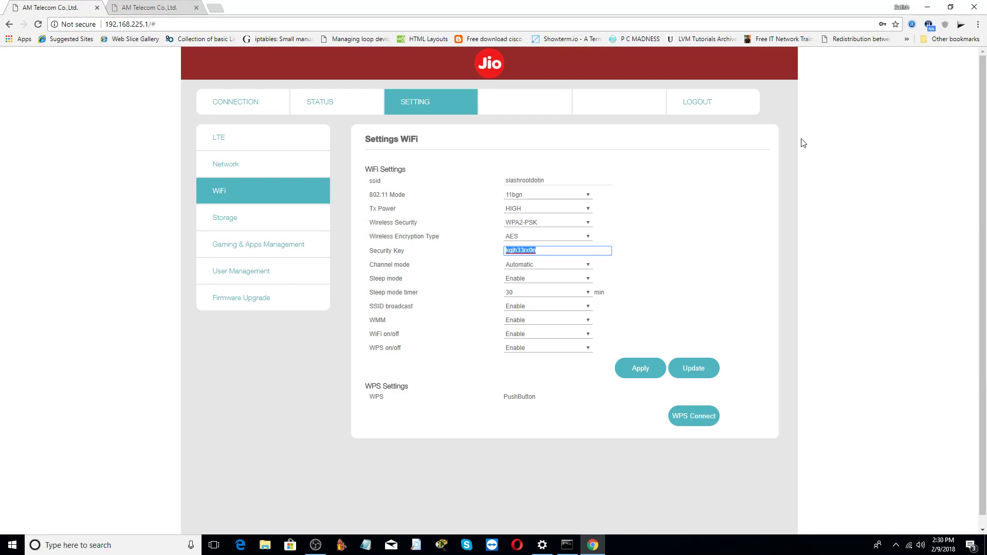
pyautogui.click(715, 201)
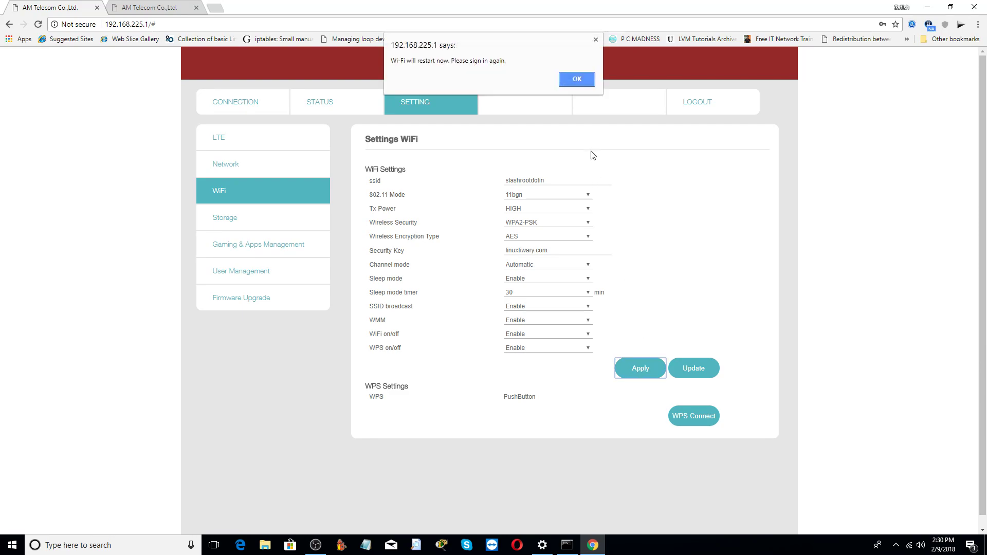
# Dismiss the Wi-Fi restart notice, then switch the PC's Wi-Fi off and on to rescan networks
pyautogui.click(573, 76)
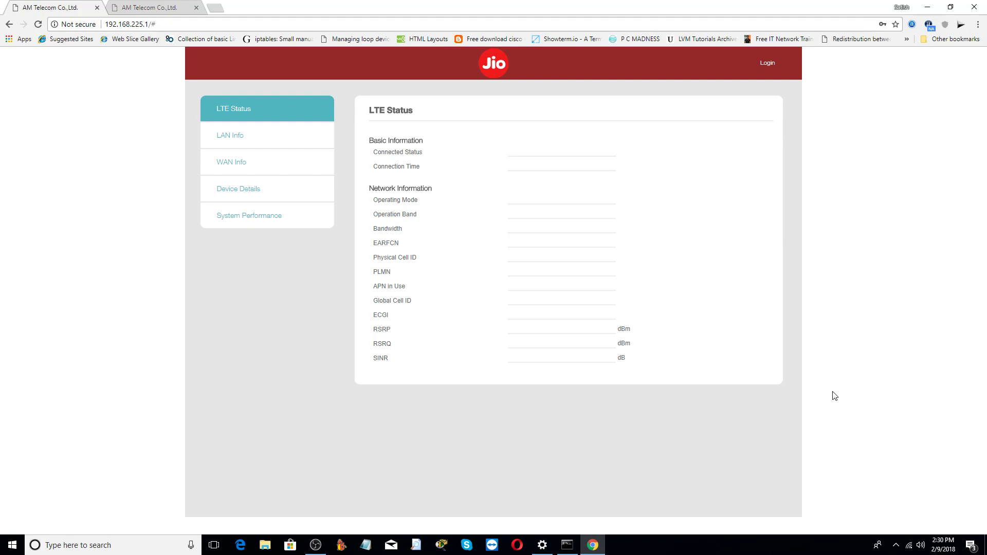
pyautogui.click(910, 546)
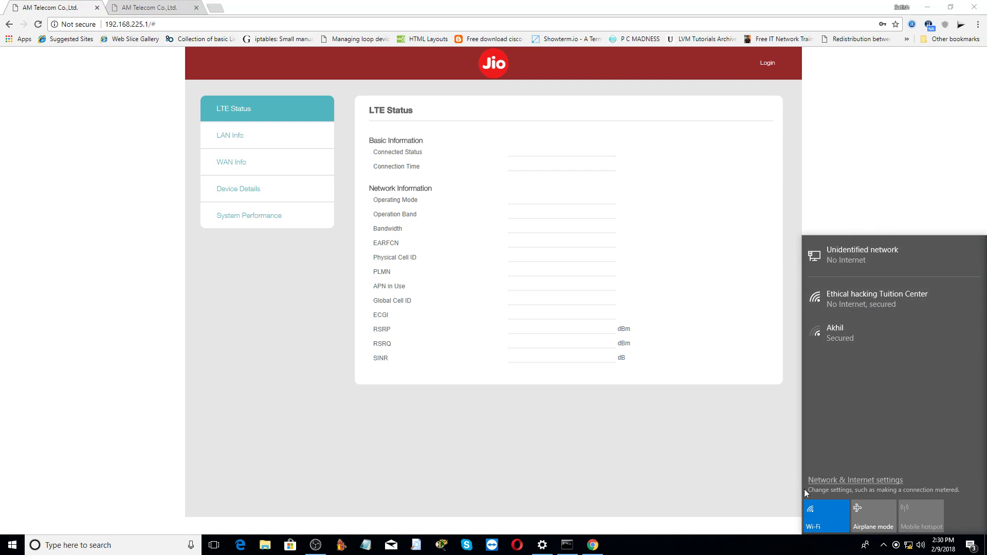
pyautogui.click(776, 546)
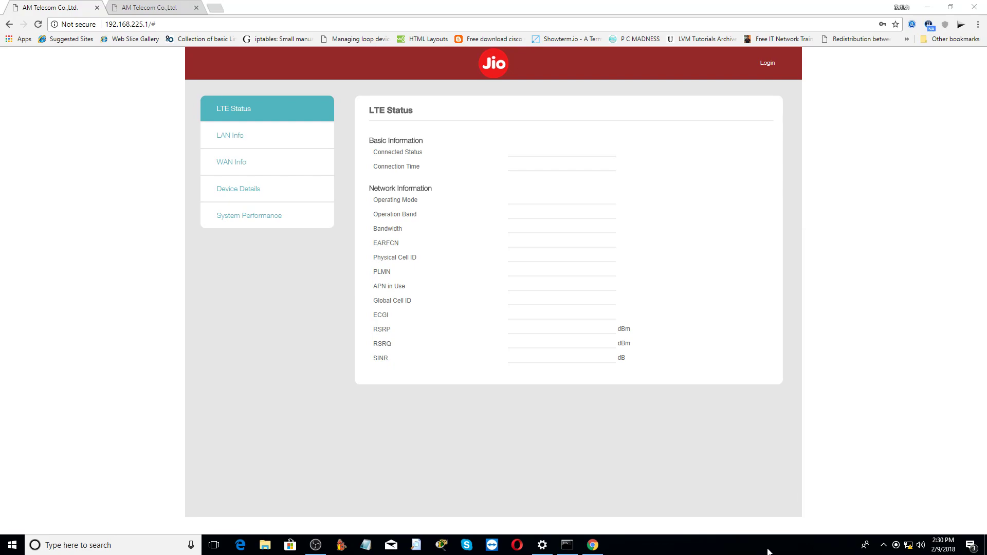
pyautogui.click(907, 546)
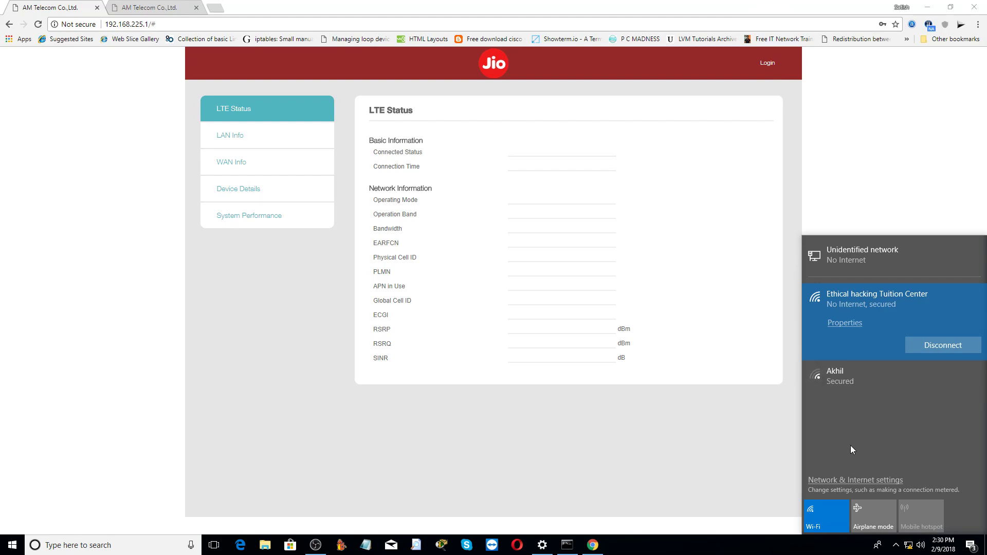
pyautogui.click(837, 520)
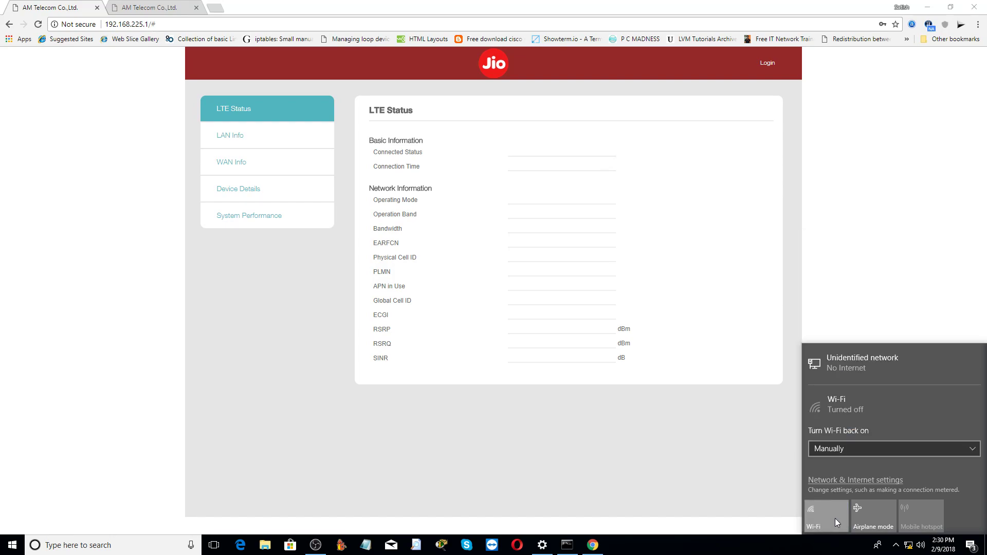
pyautogui.click(835, 519)
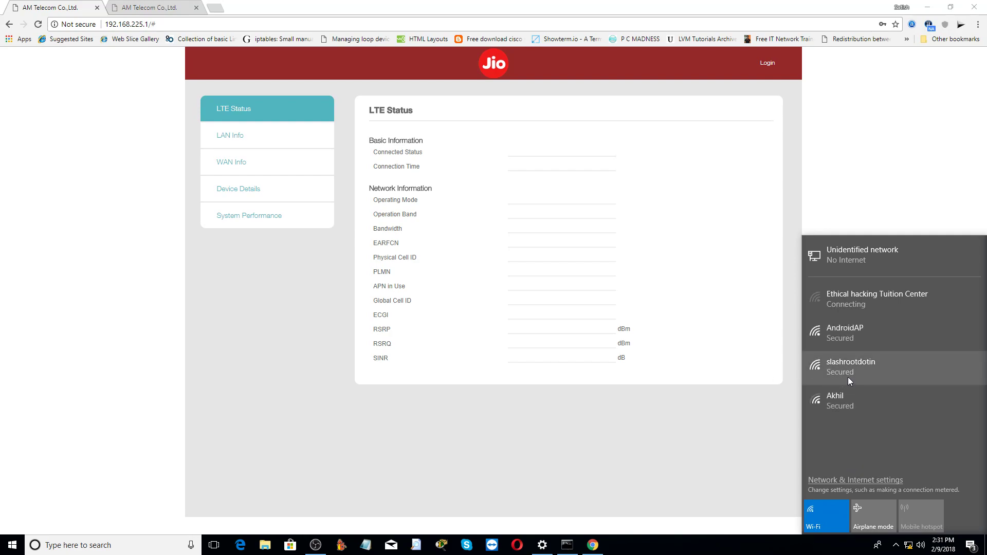
# Connect to slashrootdotin using its new security key and allow the PC to be discoverable
pyautogui.click(878, 368)
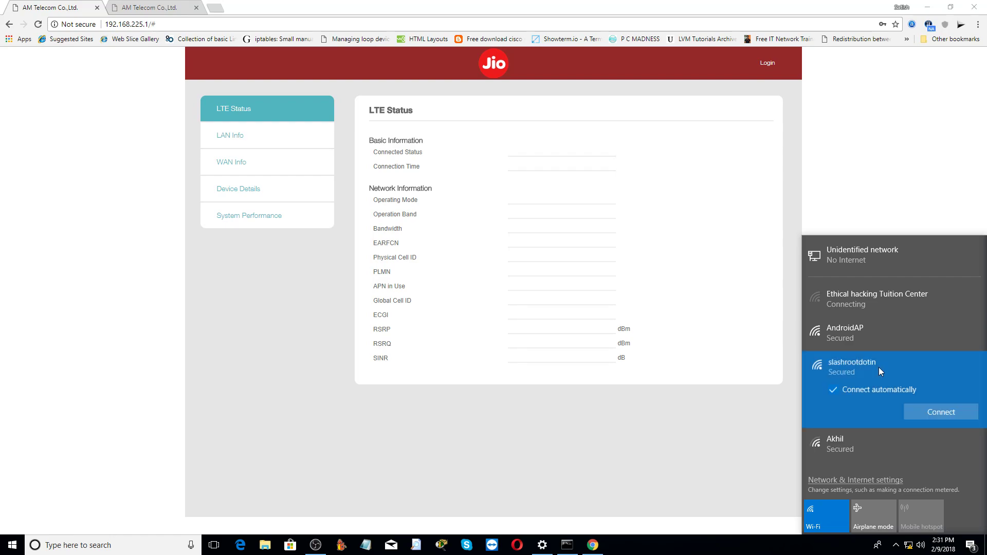
pyautogui.click(932, 413)
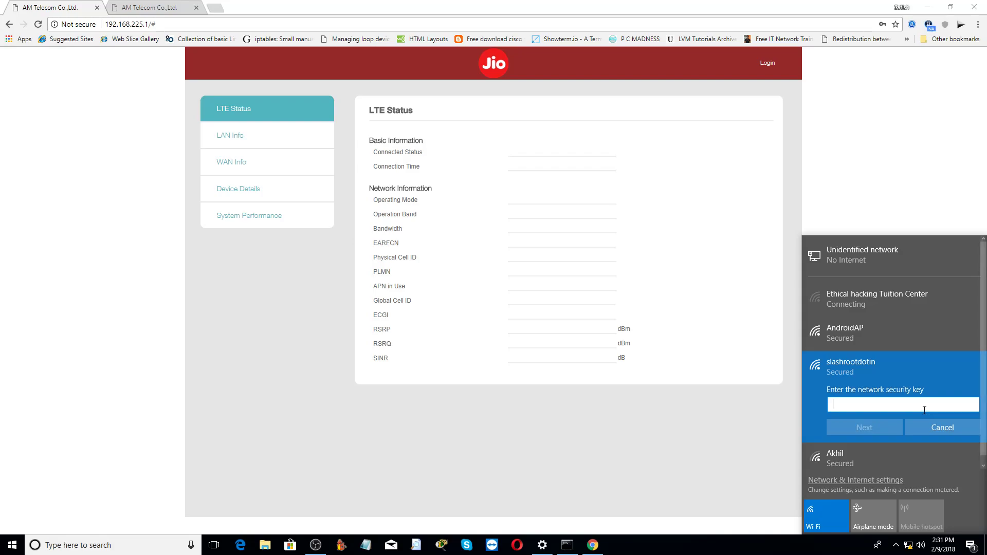
pyautogui.write('slas')
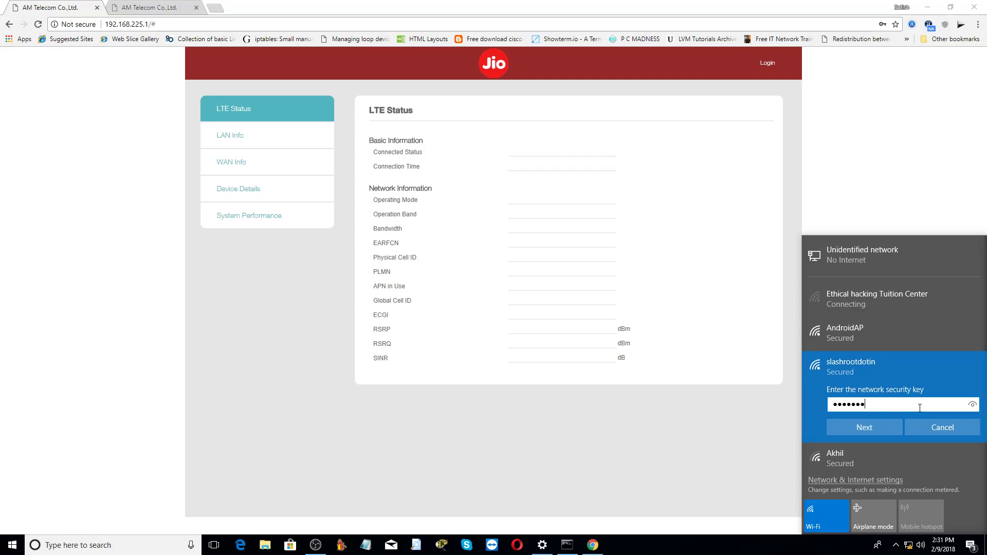
pyautogui.click(973, 406)
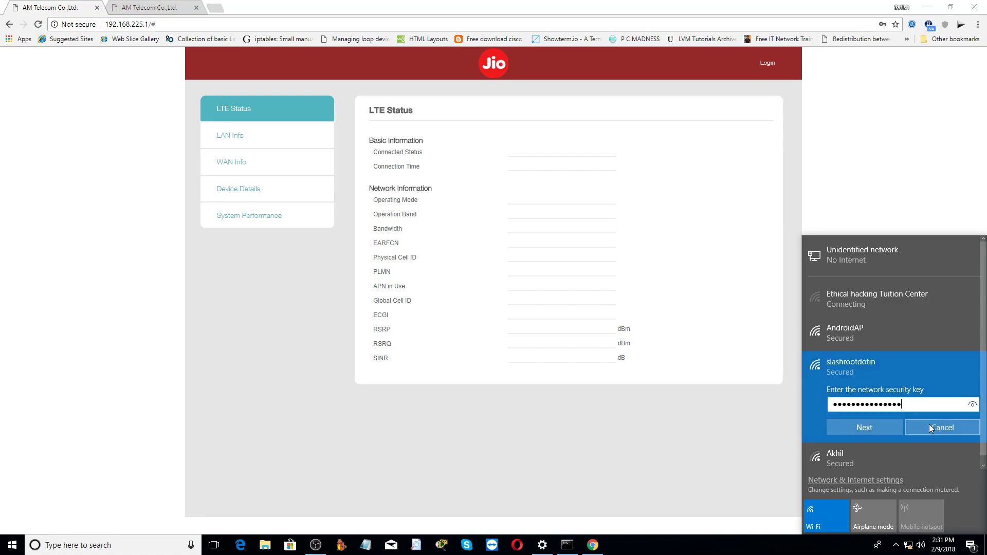
pyautogui.click(881, 429)
pyautogui.click(892, 450)
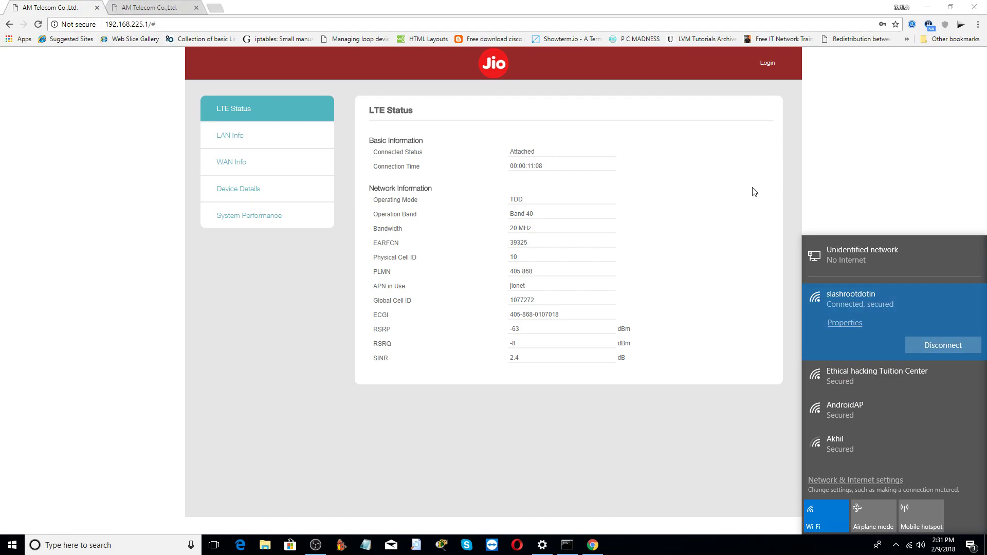
pyautogui.click(211, 8)
# In a new tab, go to the slashrootdotin YouTube channel and play 'Router as terminal server or access server'
pyautogui.click(215, 7)
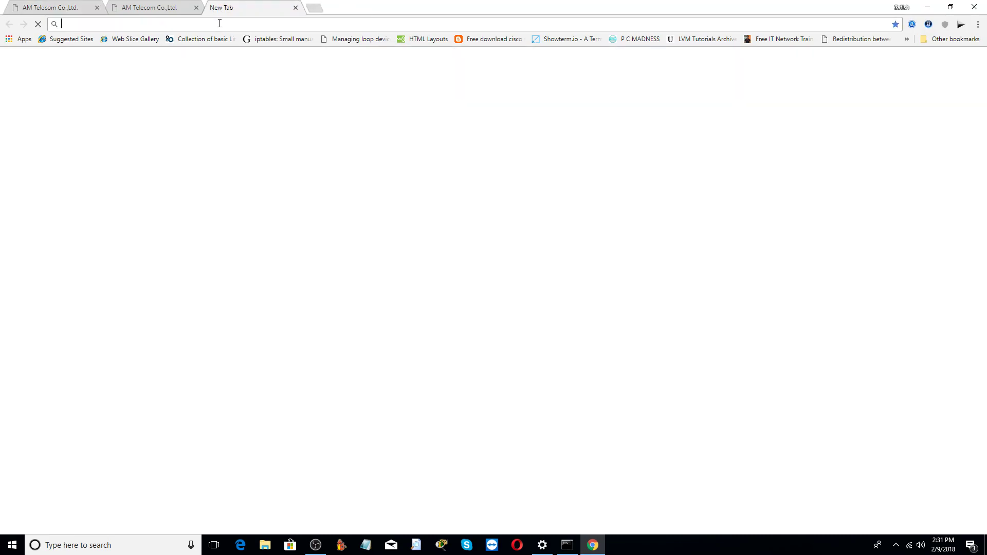
pyautogui.write('you')
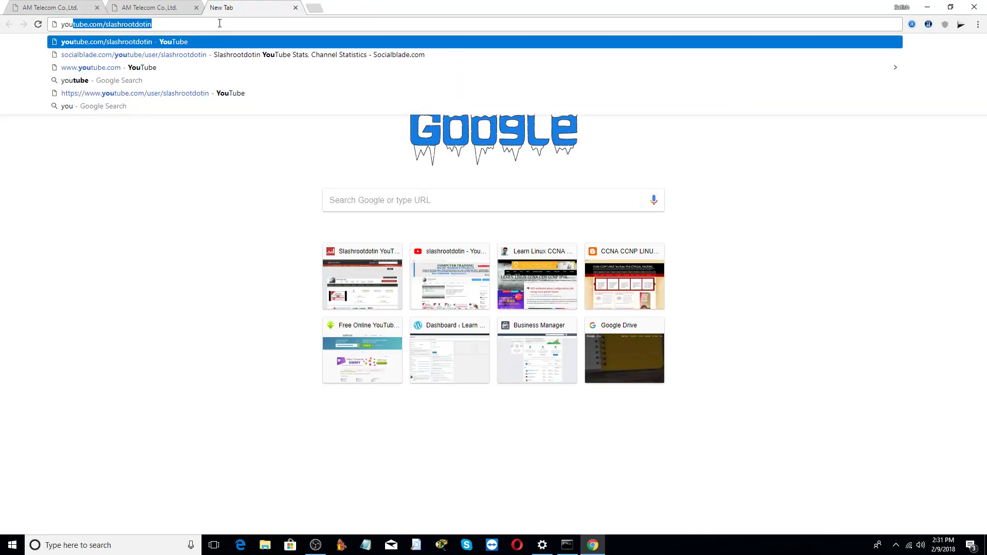
pyautogui.press('Return')
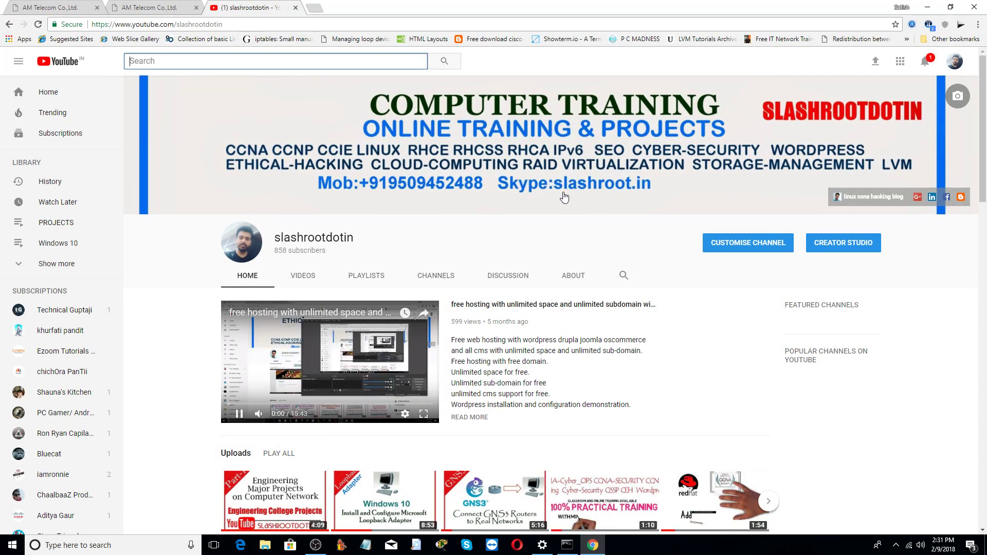
pyautogui.scroll(-4, 572, 200)
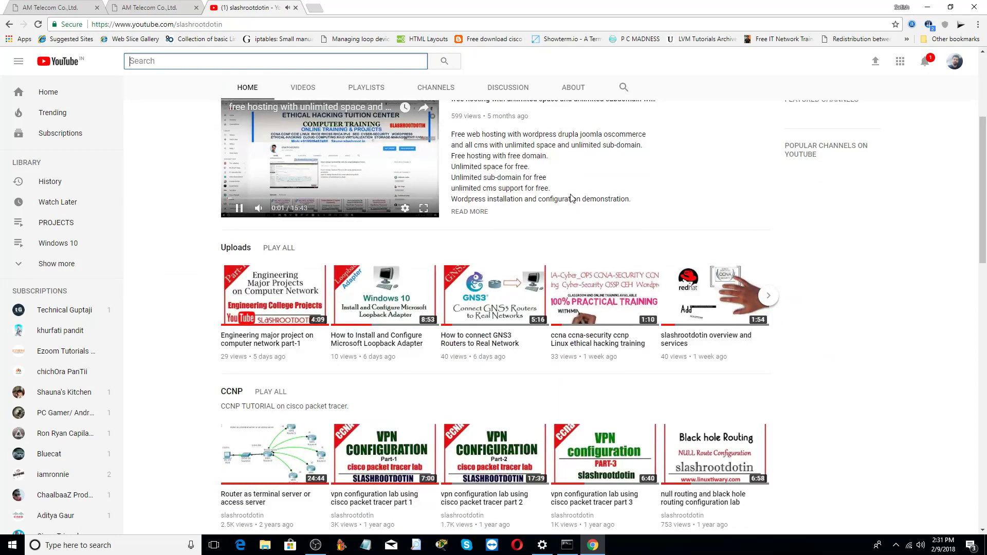
pyautogui.scroll(-5, 540, 205)
pyautogui.scroll(-6, 535, 231)
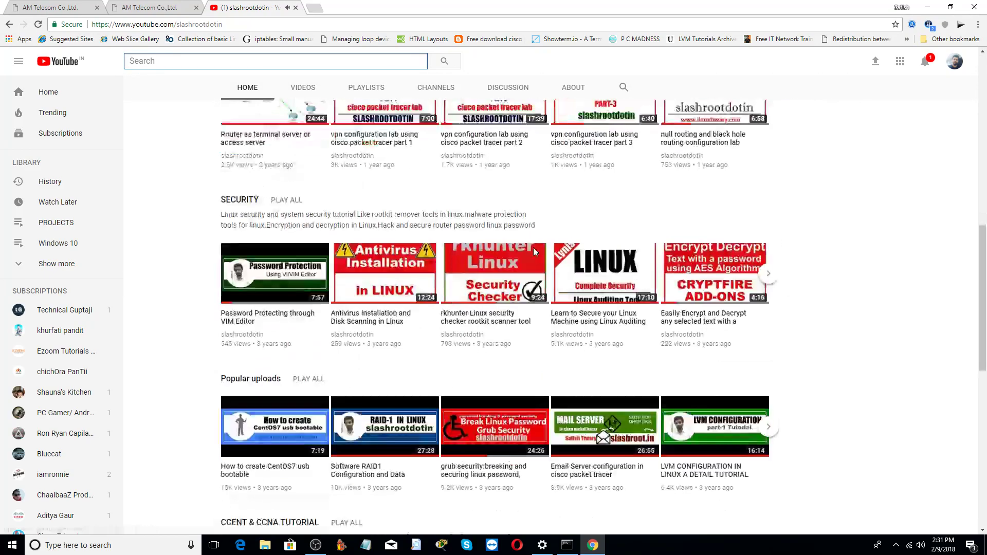
pyautogui.click(278, 140)
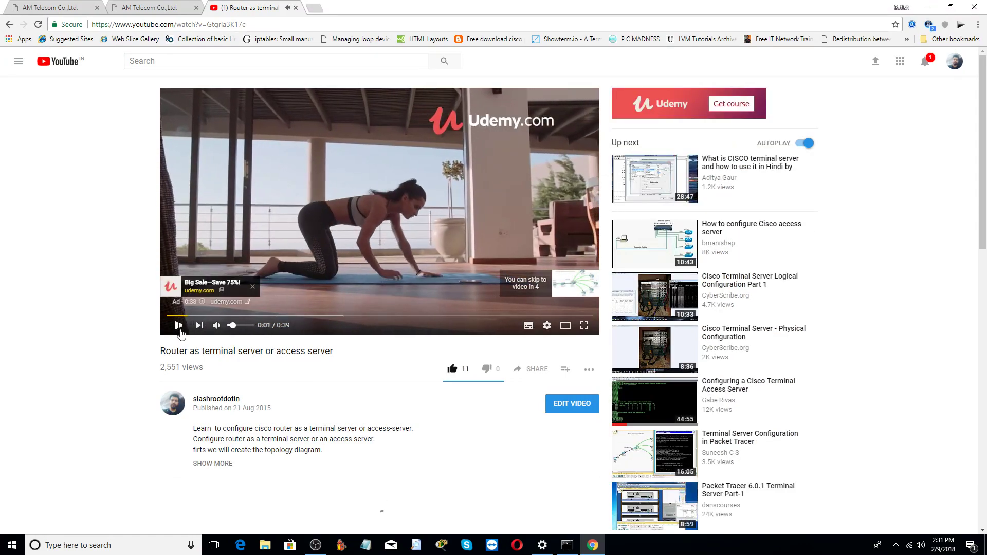
pyautogui.scroll(-5, 403, 388)
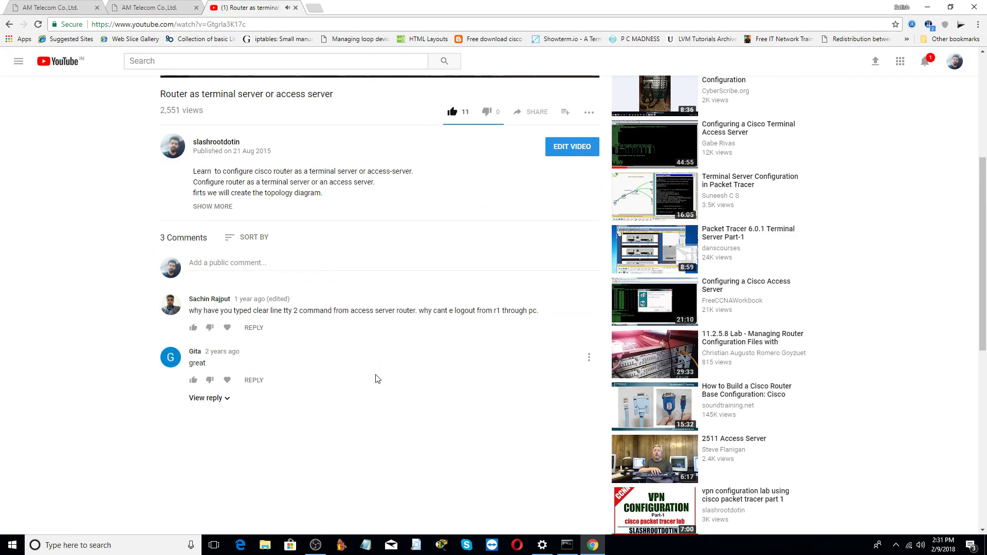
pyautogui.scroll(5, 378, 379)
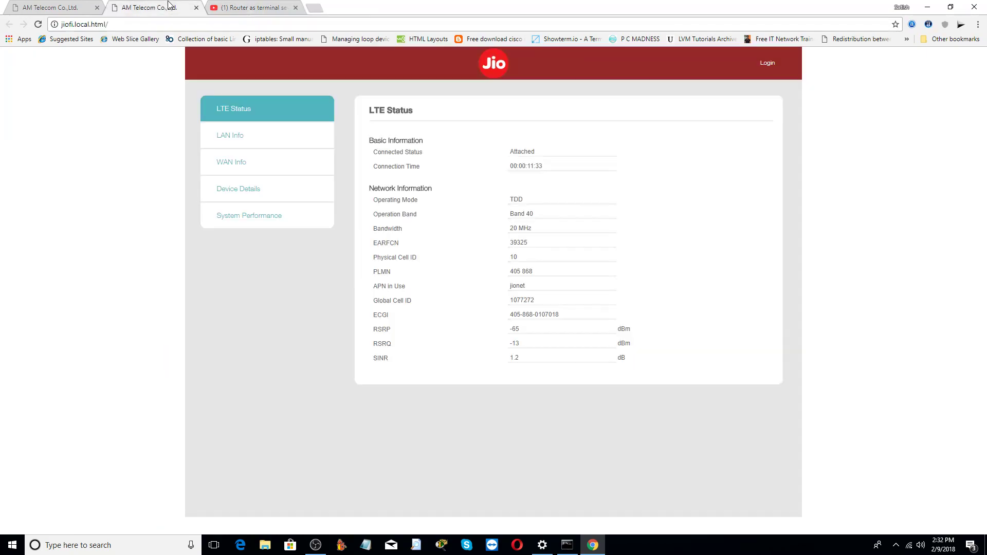
# Back in the router admin, view LAN Info, WAN Info and Device Details, ending on System Performance
pyautogui.click(170, 8)
pyautogui.click(91, 7)
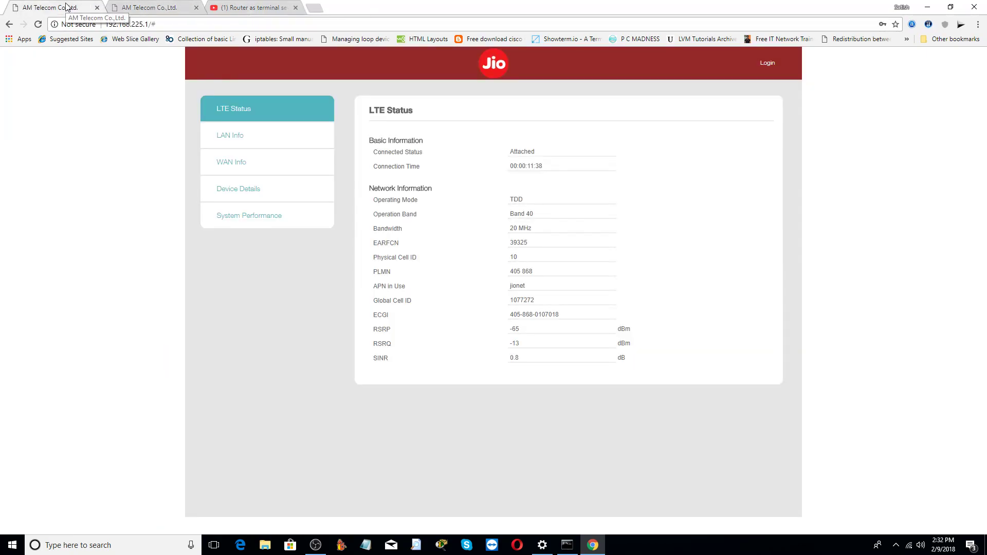
pyautogui.click(237, 137)
pyautogui.click(233, 162)
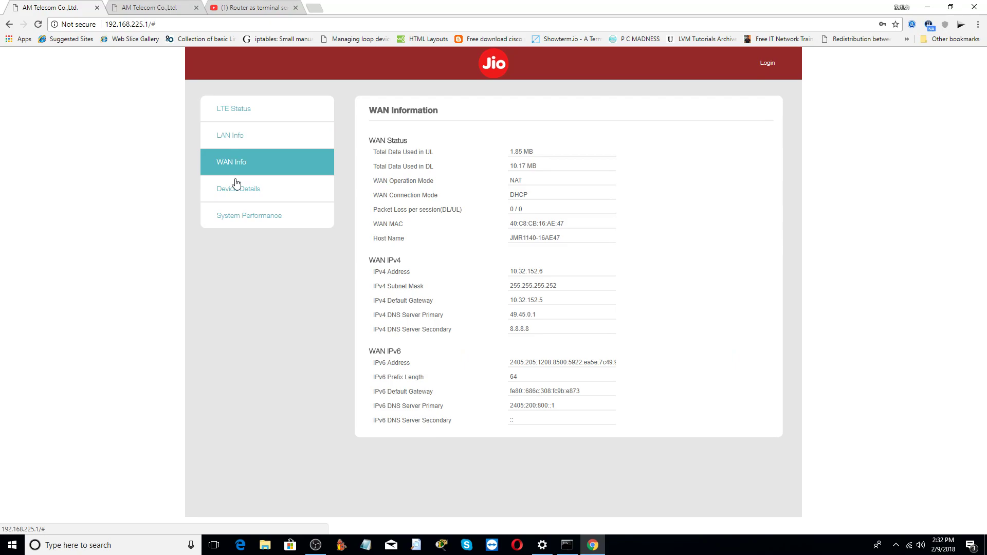
pyautogui.click(241, 190)
pyautogui.click(244, 213)
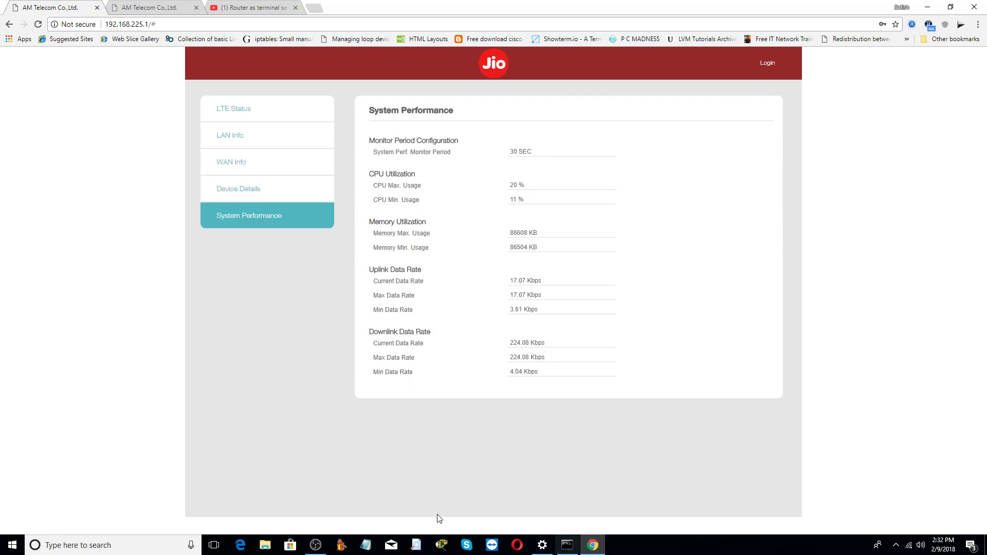